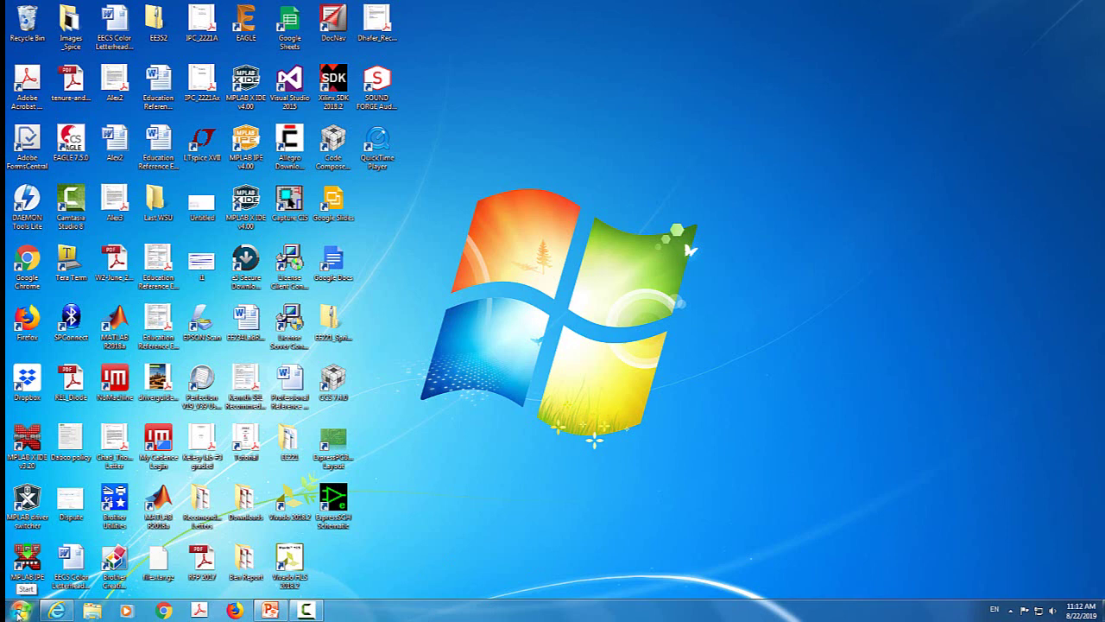
Step: Launch Capture CIS Lite
click(22, 610)
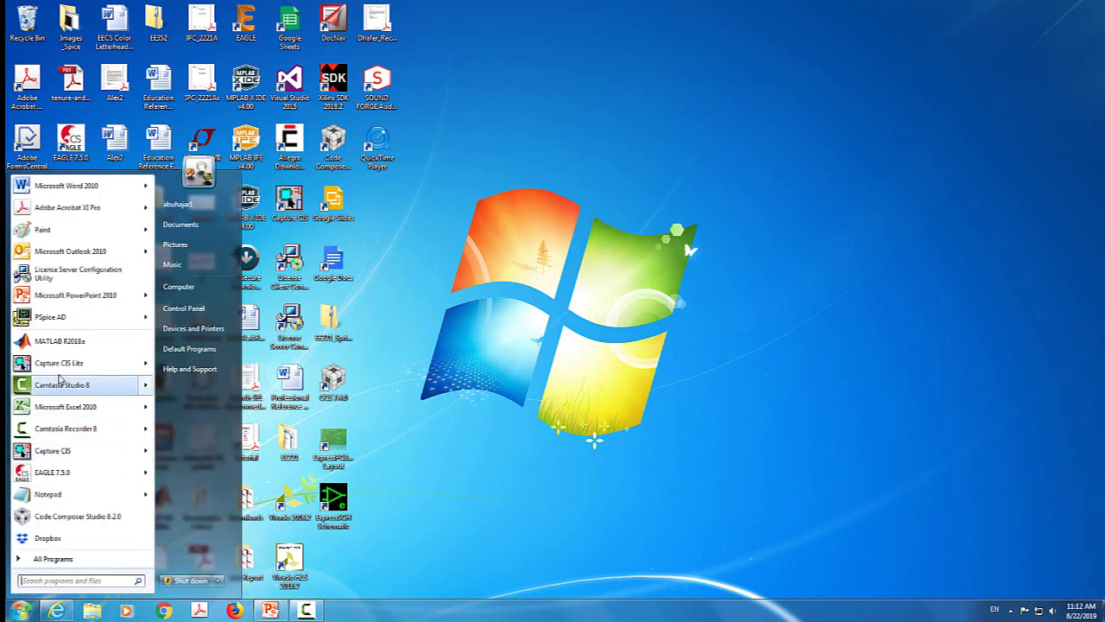
mouse_move(61, 365)
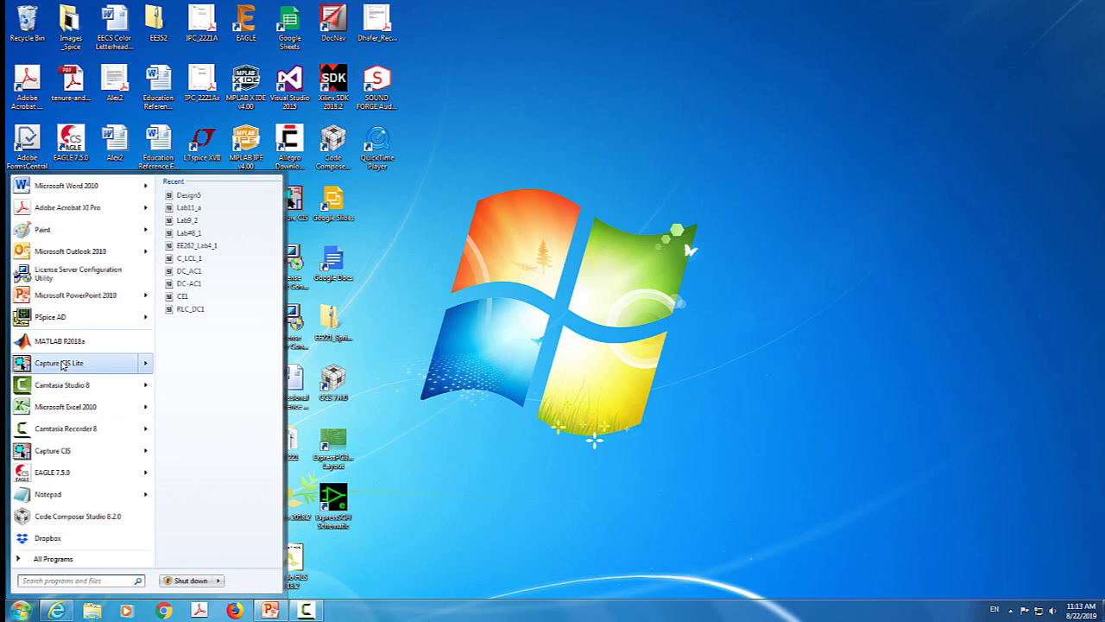
click(60, 365)
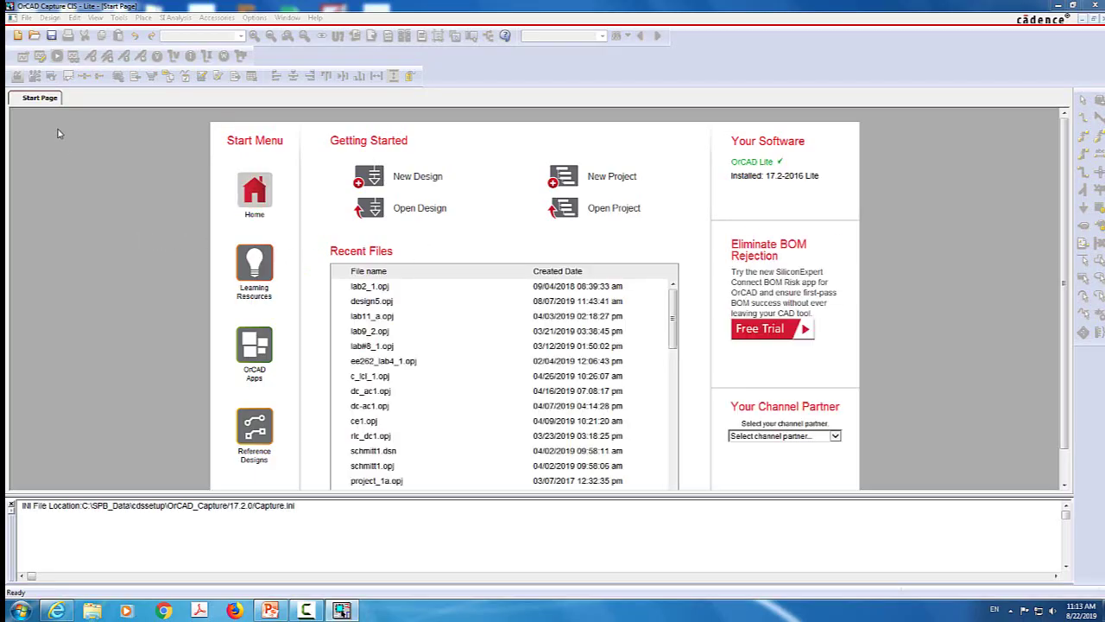
Step: Create a blank PSpice Analog or Mixed A/D project named Circuit1_a in the ORCAD documents folder
click(27, 18)
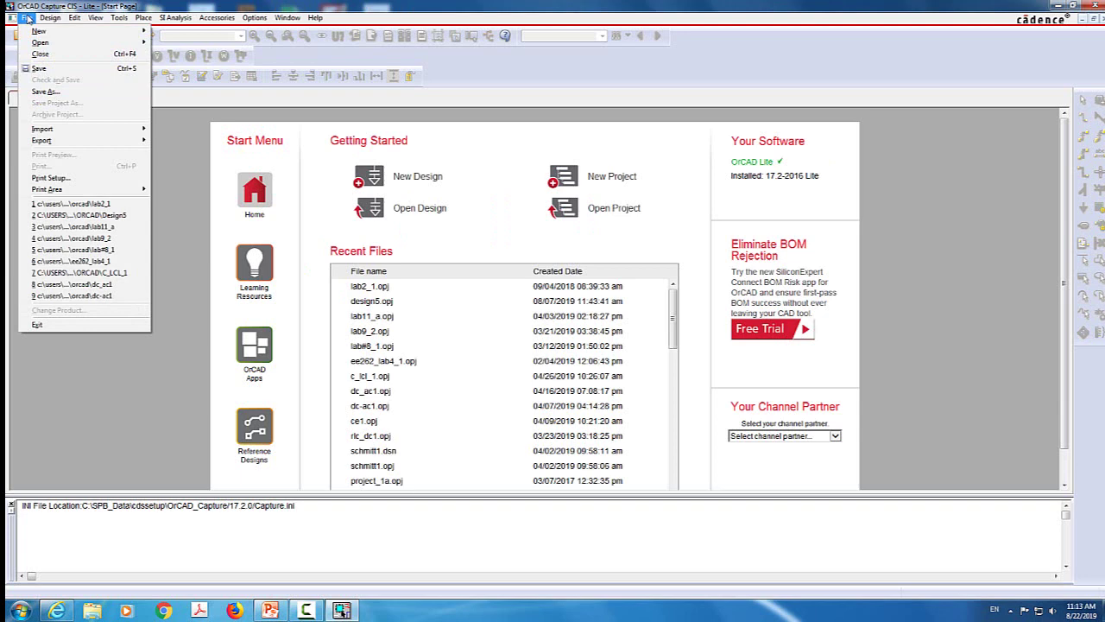
mouse_move(38, 32)
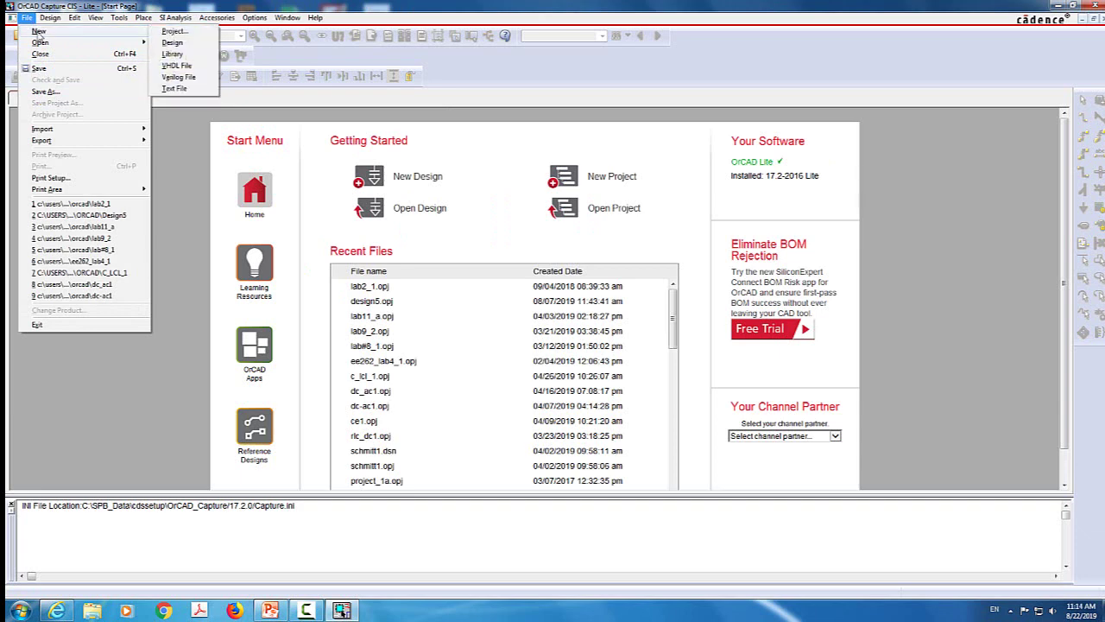
click(181, 35)
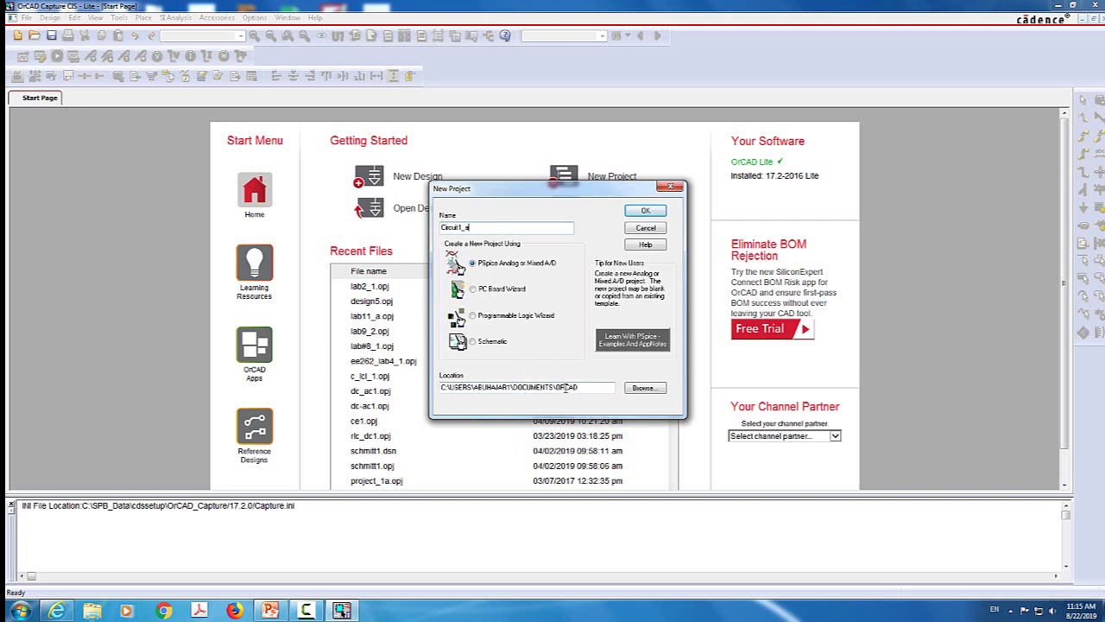
click(645, 209)
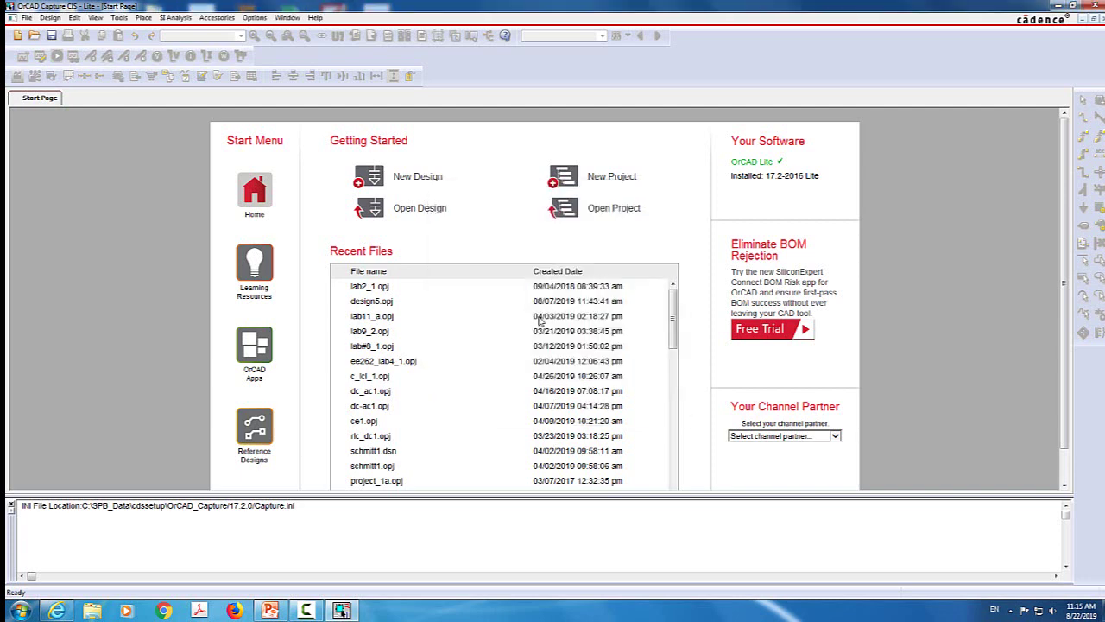
click(437, 322)
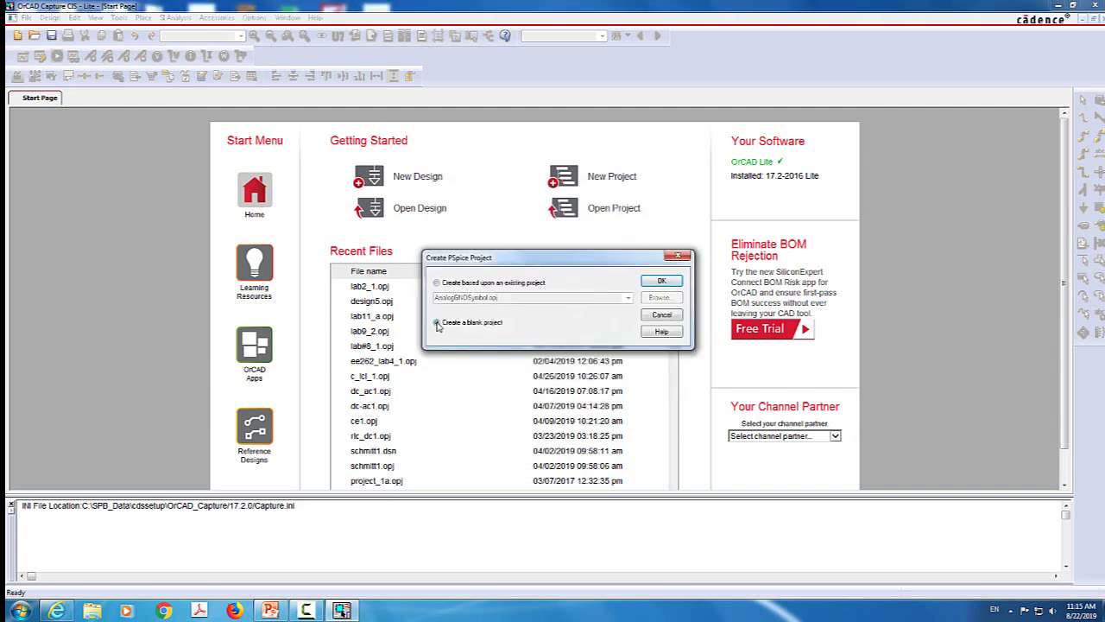
click(660, 282)
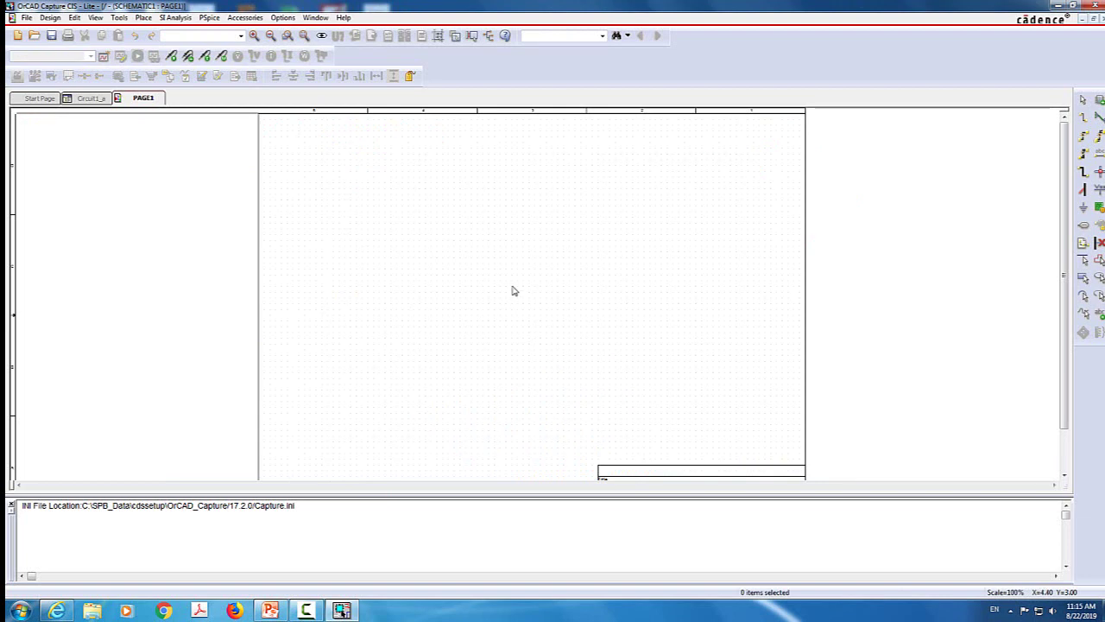
Step: Start placing parts and add the eval.olb library from the pspice folder to the available part libraries
click(1100, 101)
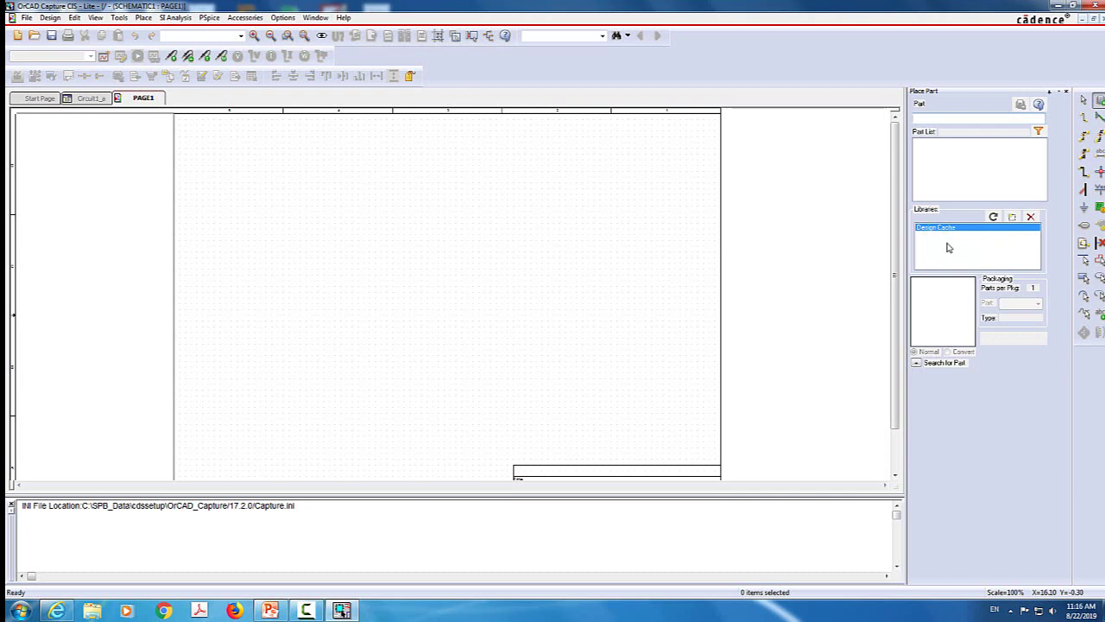
click(1012, 217)
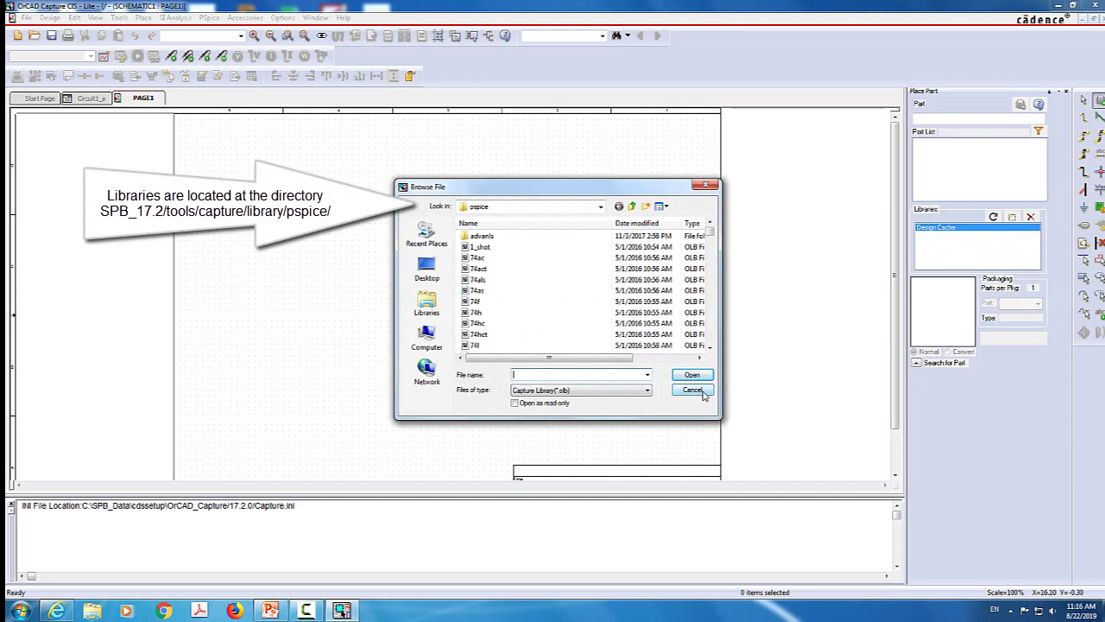
text(ev)
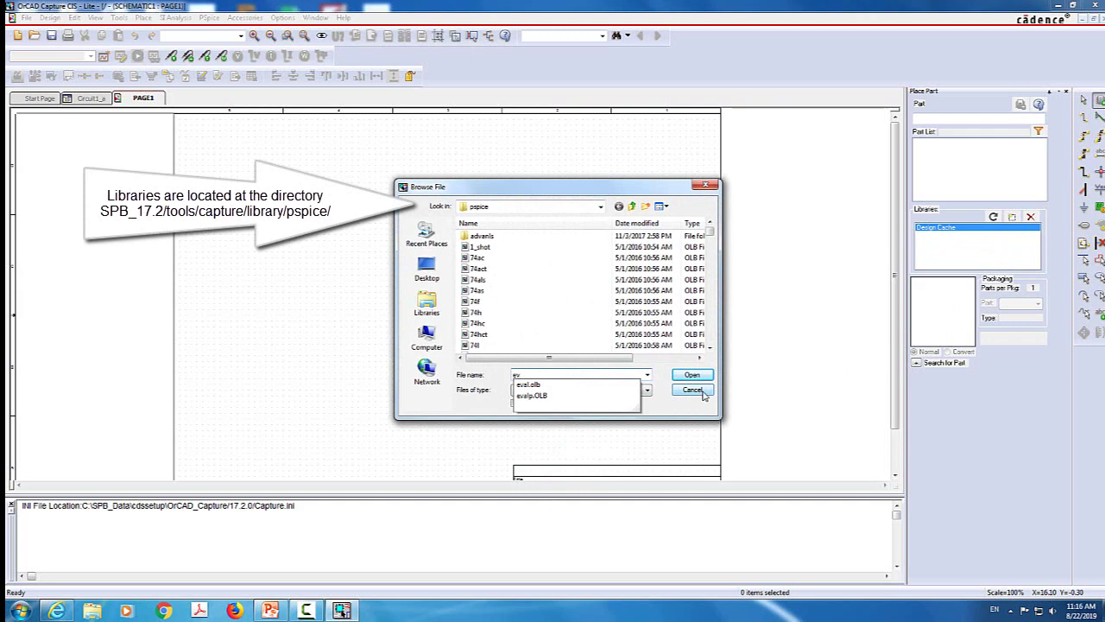
text(al.olb)
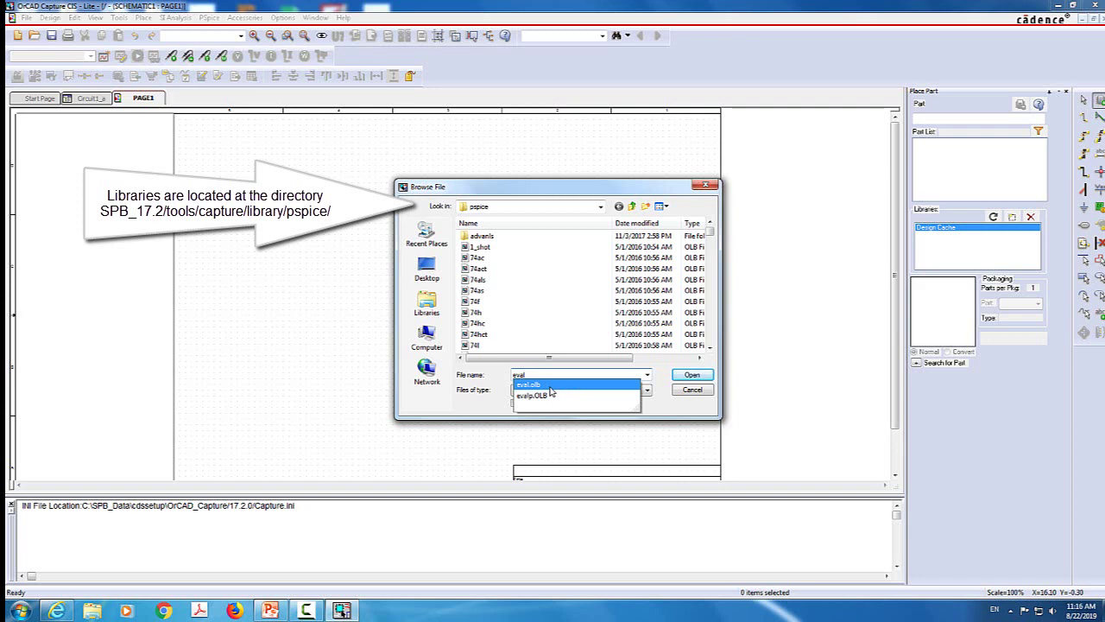
click(550, 387)
click(682, 376)
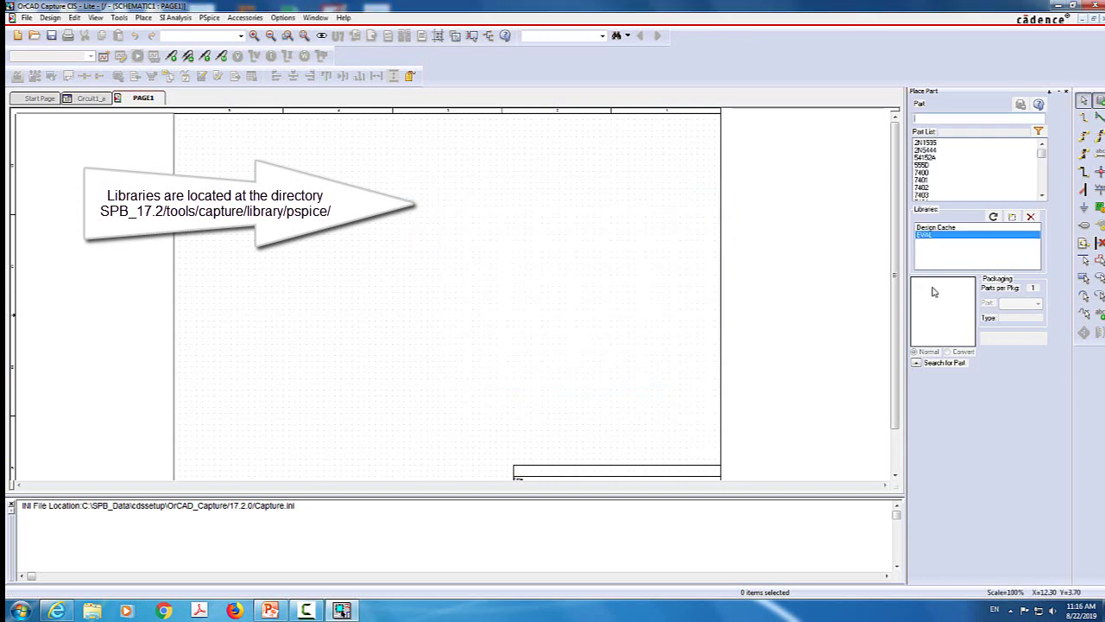
Step: Add the analog.olb library from the pspice folder to the available part libraries
click(1018, 219)
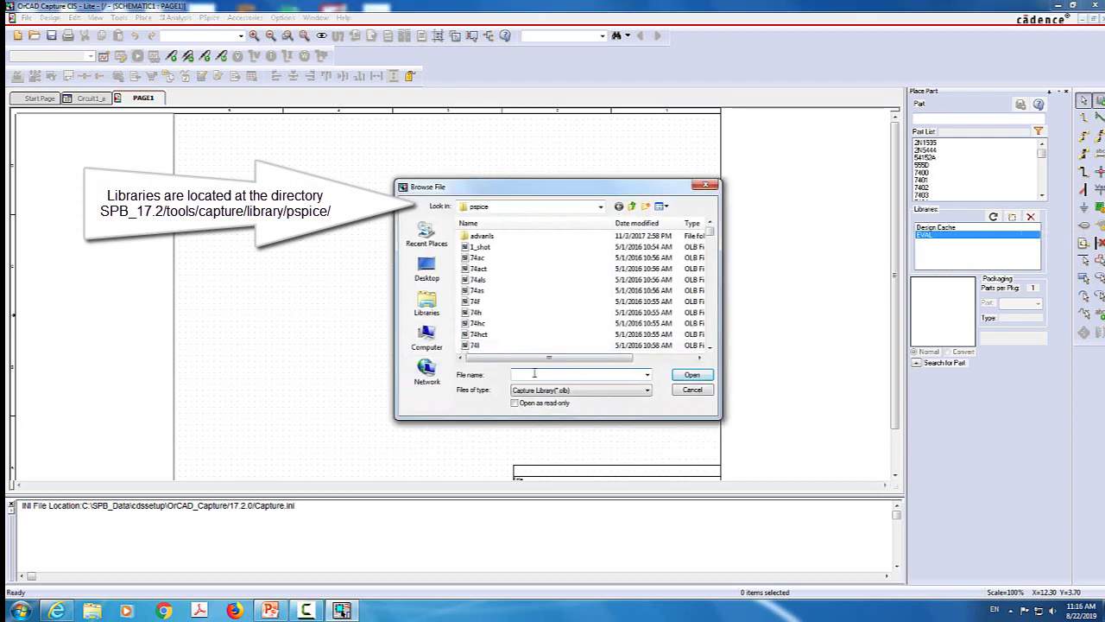
text(ana)
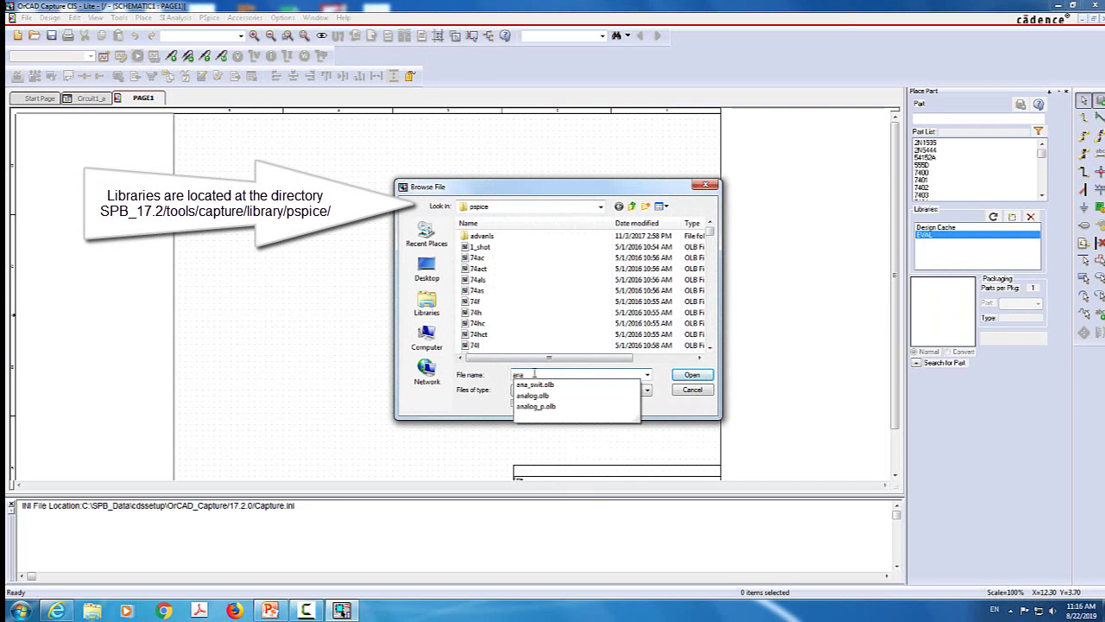
text(log)
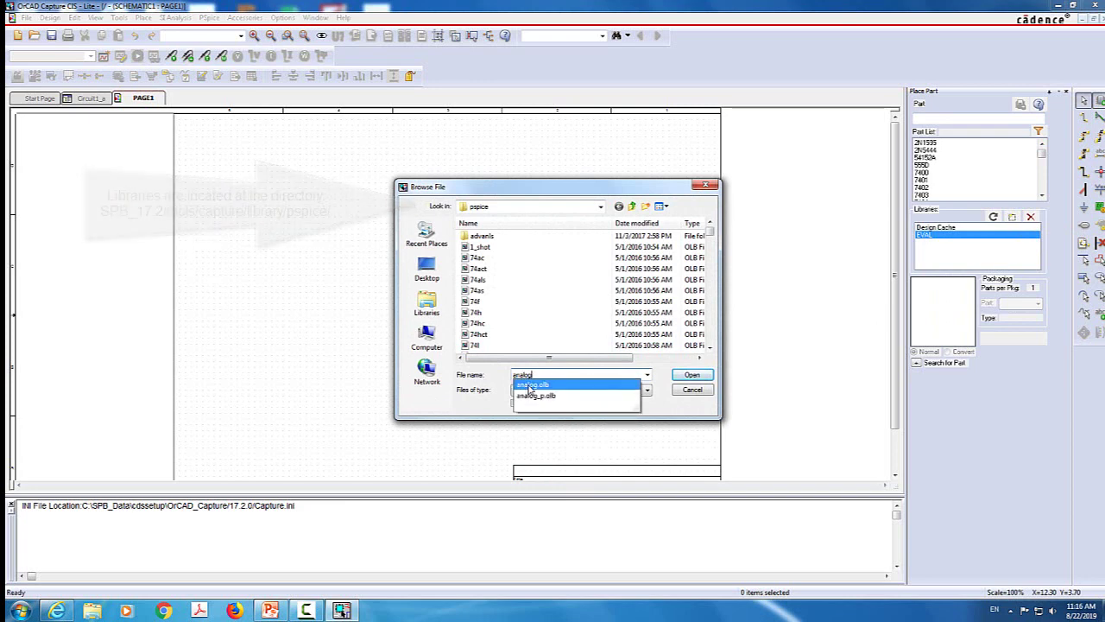
click(552, 386)
click(691, 375)
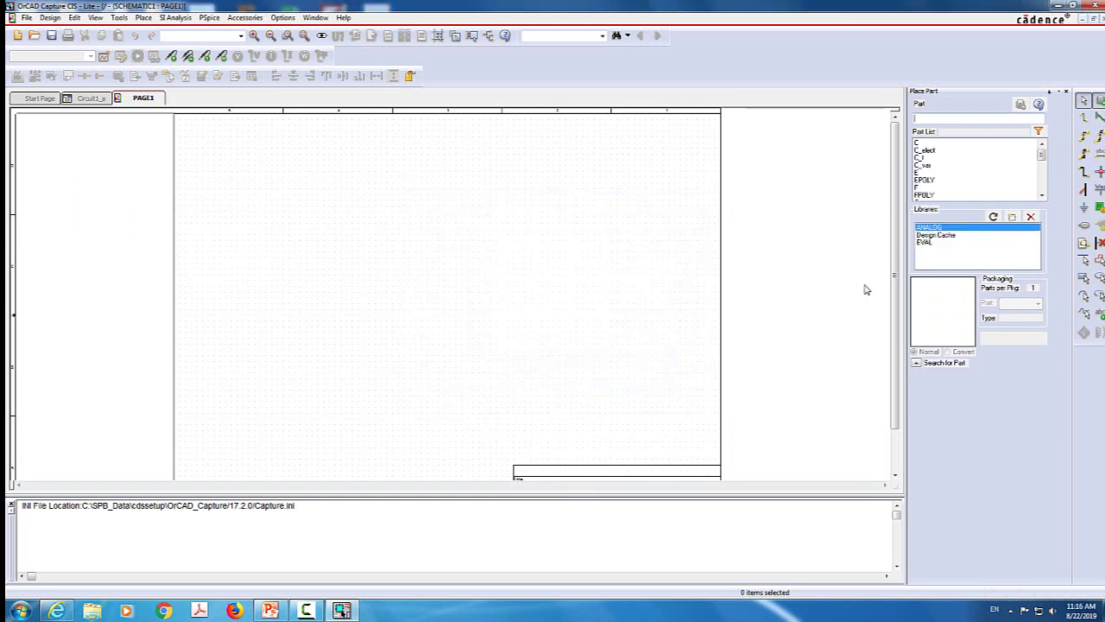
Step: Add the source.olb library from the pspice folder to the available part libraries
click(1012, 216)
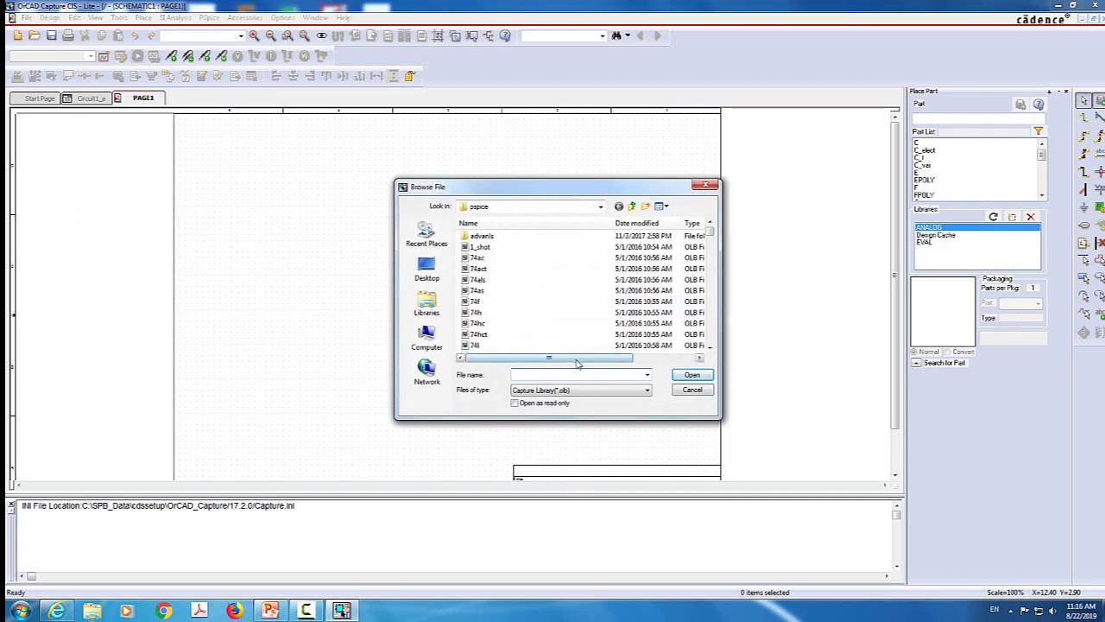
text(source)
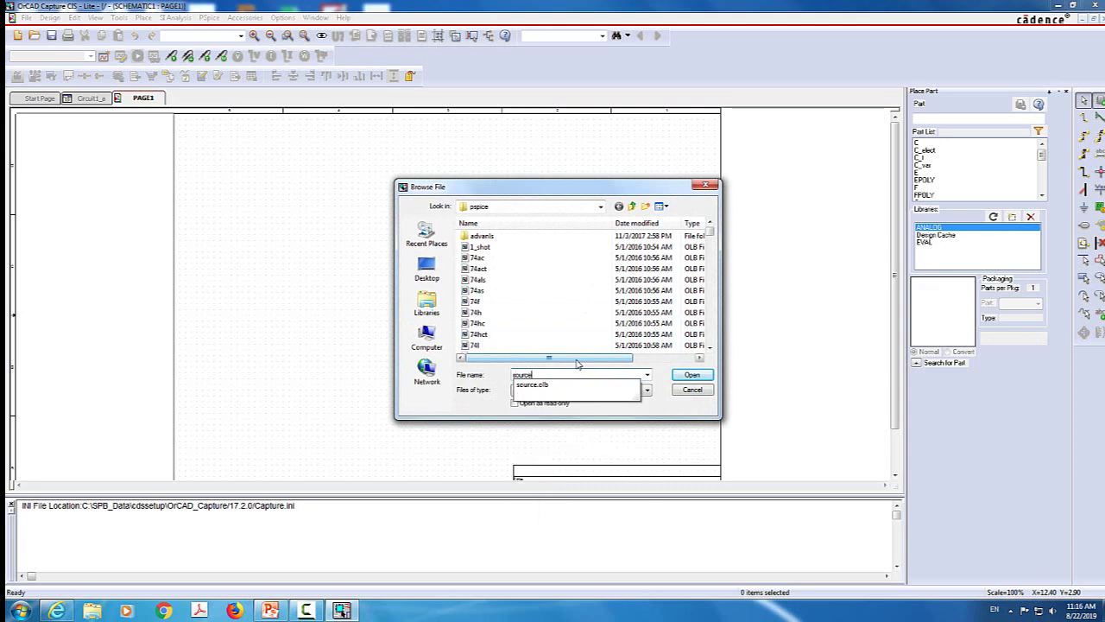
click(533, 386)
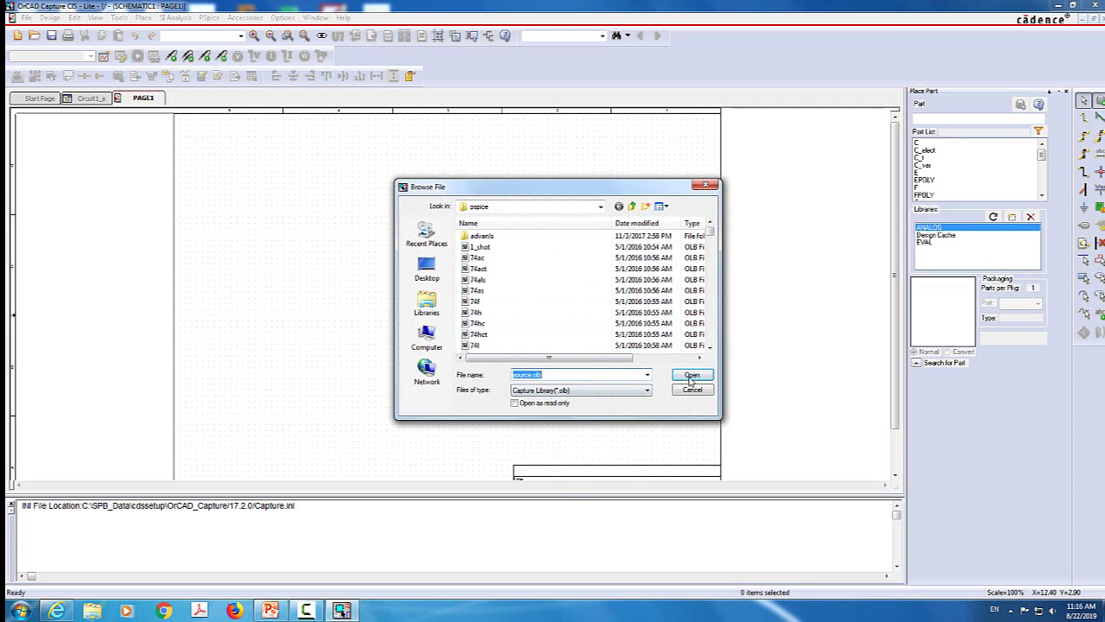
click(692, 373)
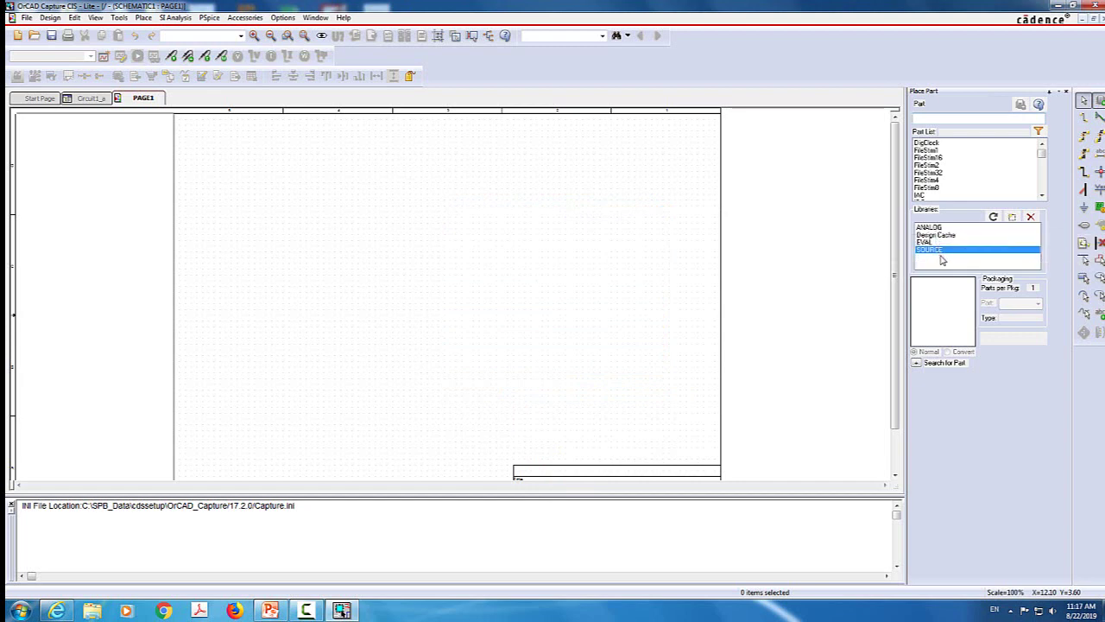
Step: Search all the added libraries for part R and place one R/ANALOG resistor in the upper area of the schematic page
shift+click(928, 229)
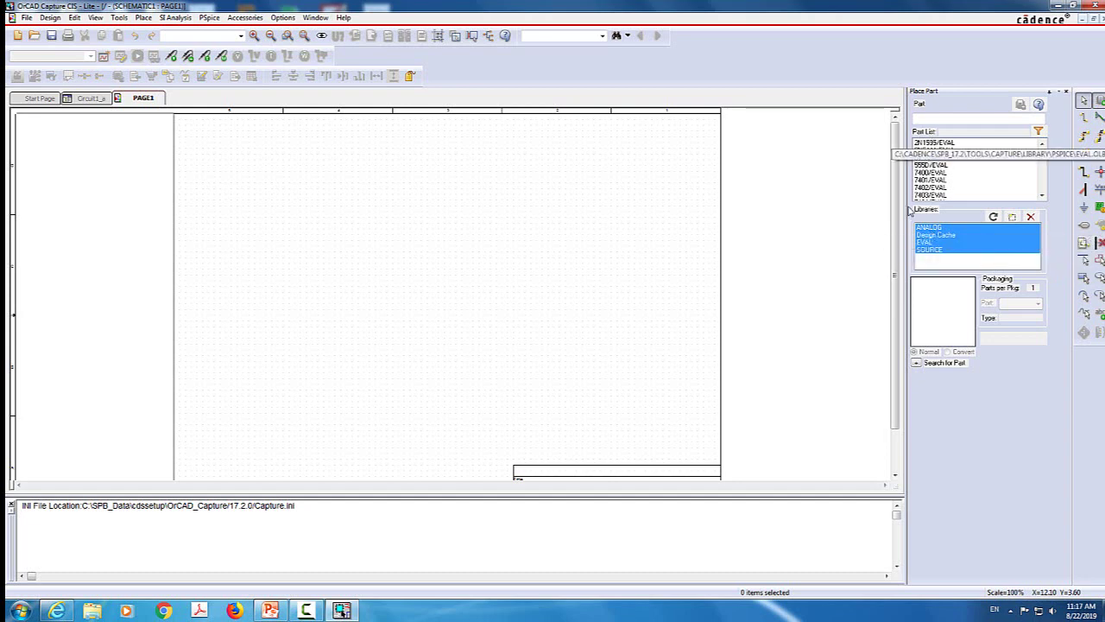
click(925, 117)
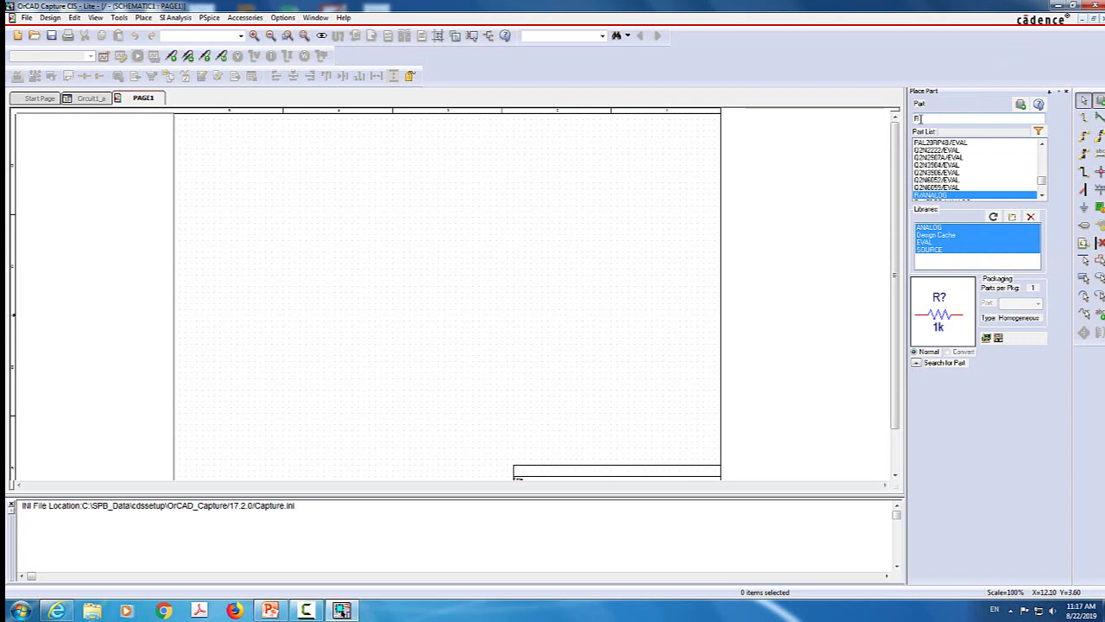
double_click(940, 200)
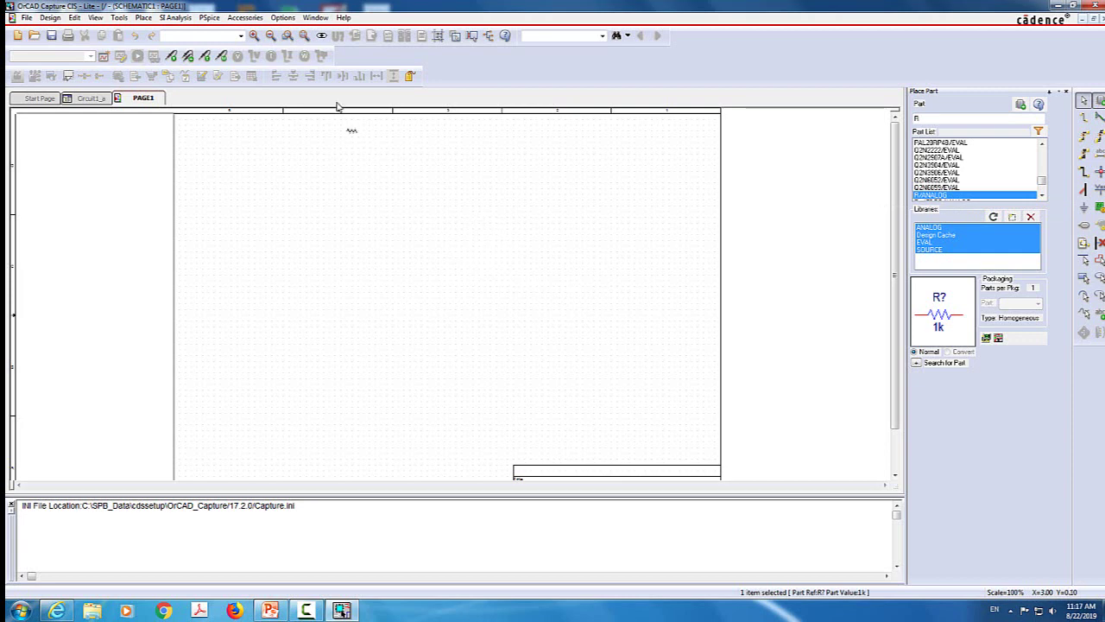
click(255, 36)
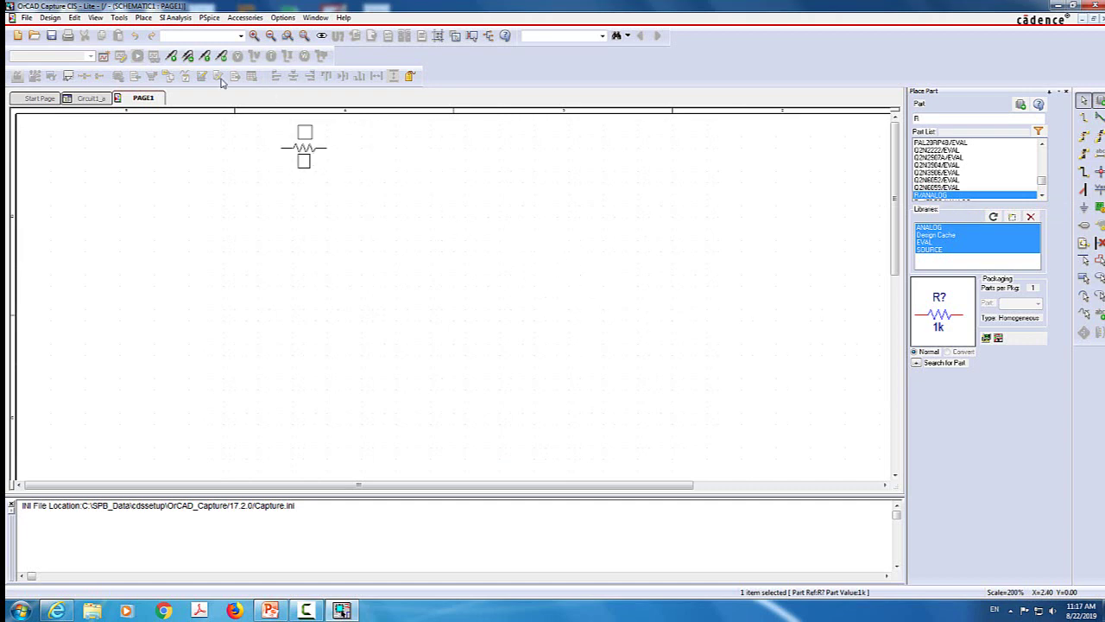
click(255, 36)
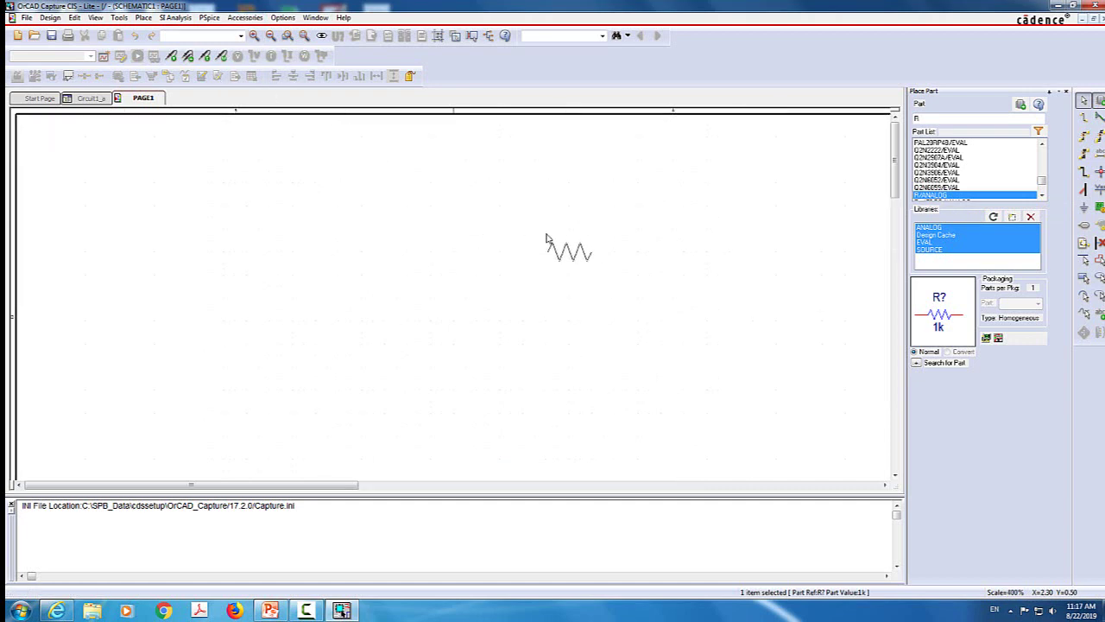
click(566, 244)
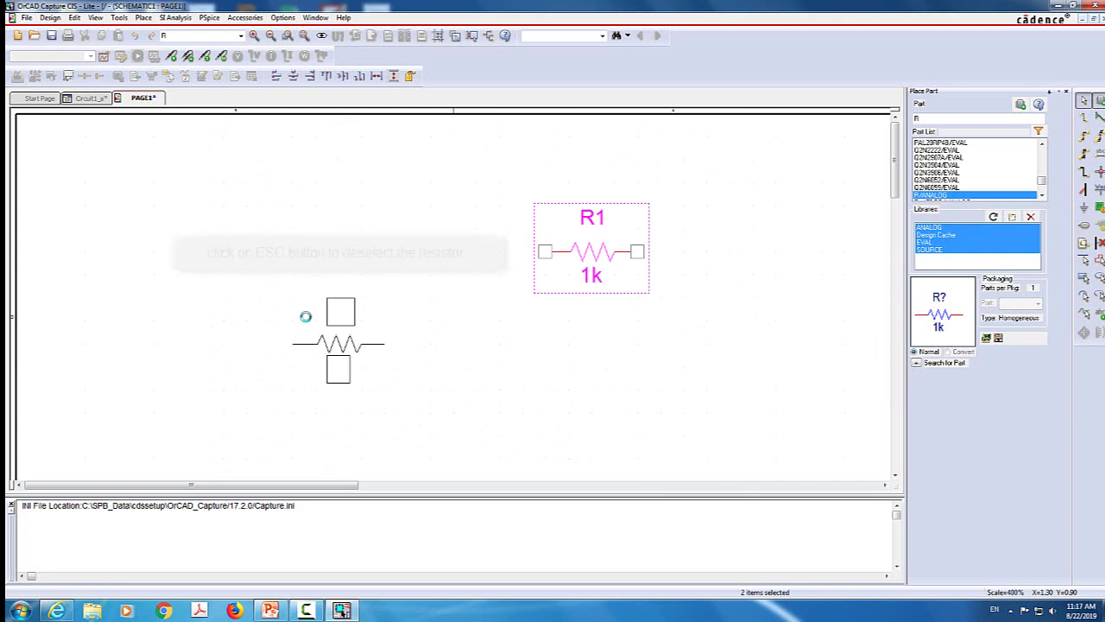
key(Escape)
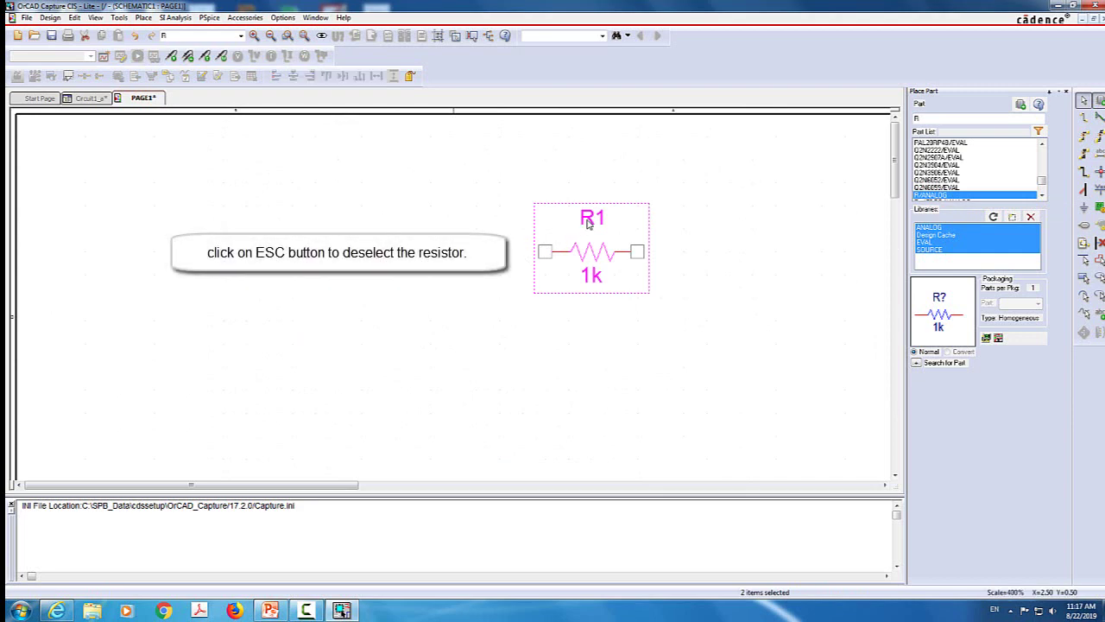
Step: Set the value of resistor R1 to 4.7k
double_click(591, 278)
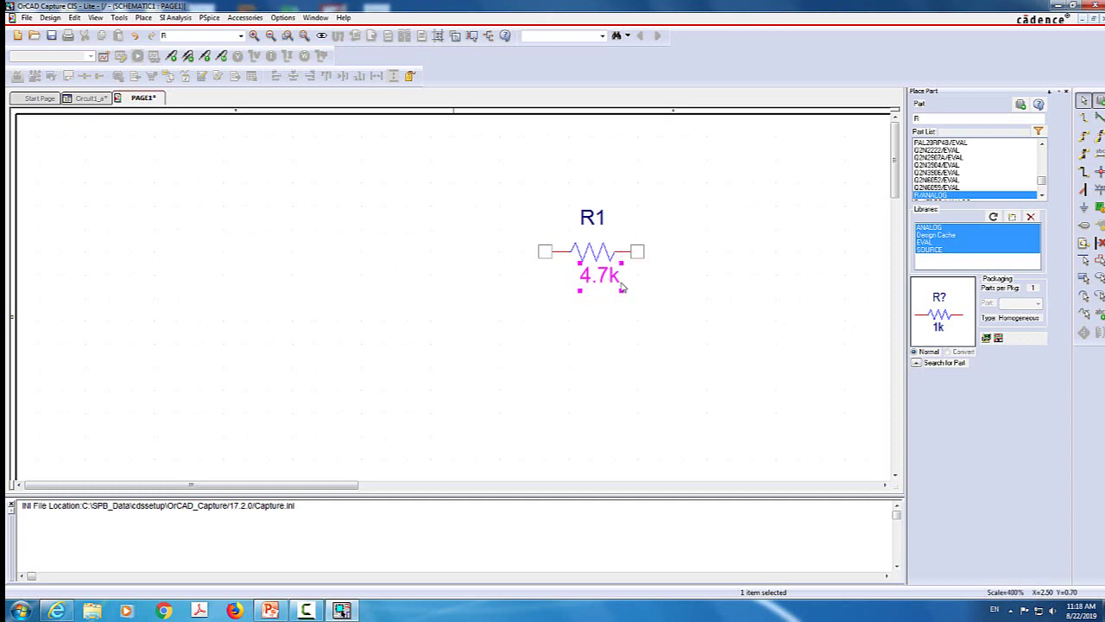
click(567, 324)
Step: Rotate resistor R1 to vertical and move it slightly to the right and down on the schematic page
click(591, 261)
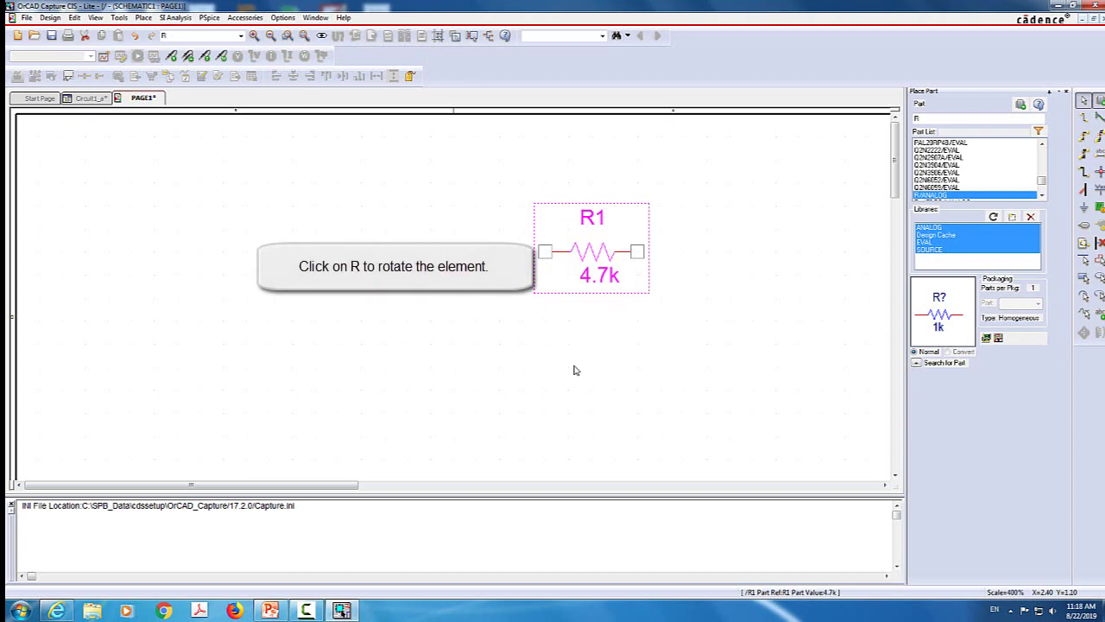
key(r)
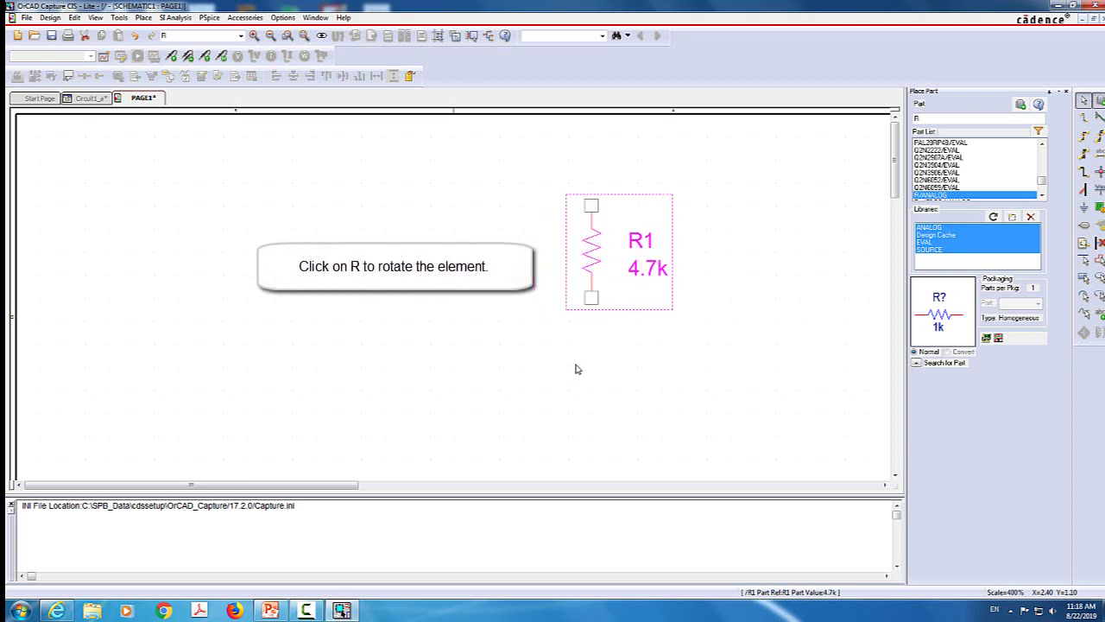
drag(596, 269, 660, 283)
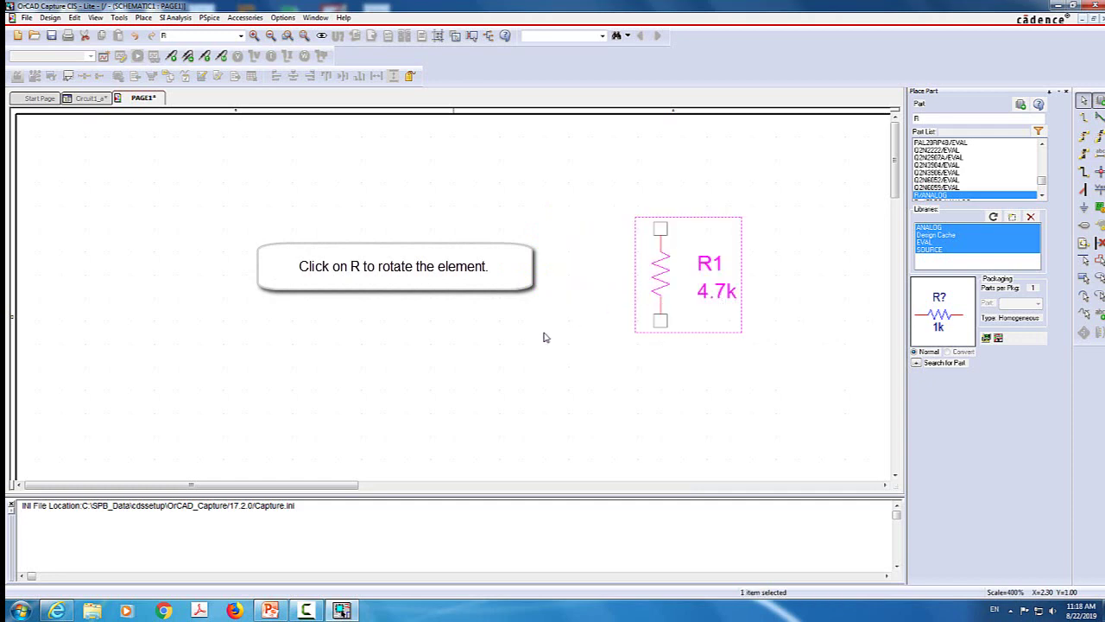
click(551, 337)
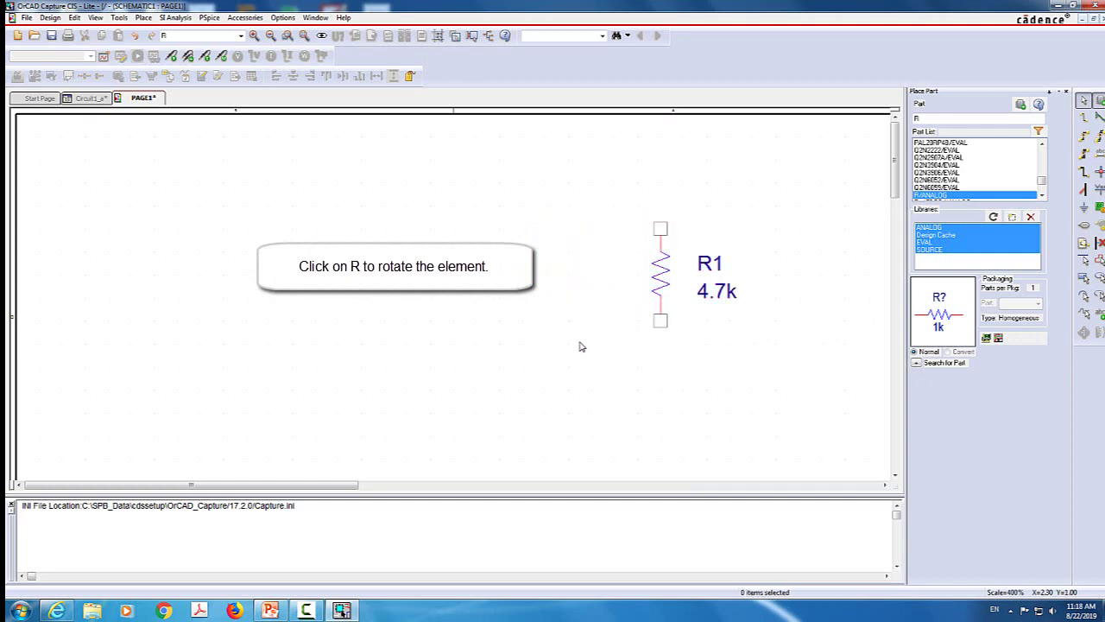
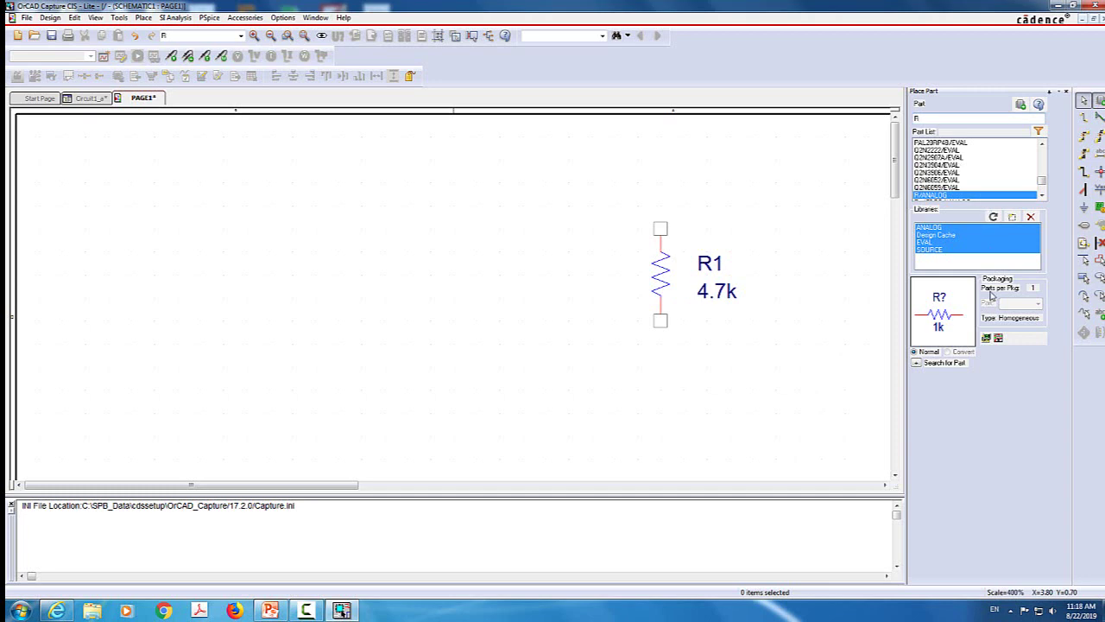
Step: Find the VDC/SOURCE part and place one DC voltage source to the left of resistor R1 on the schematic page
key(BackSpace)
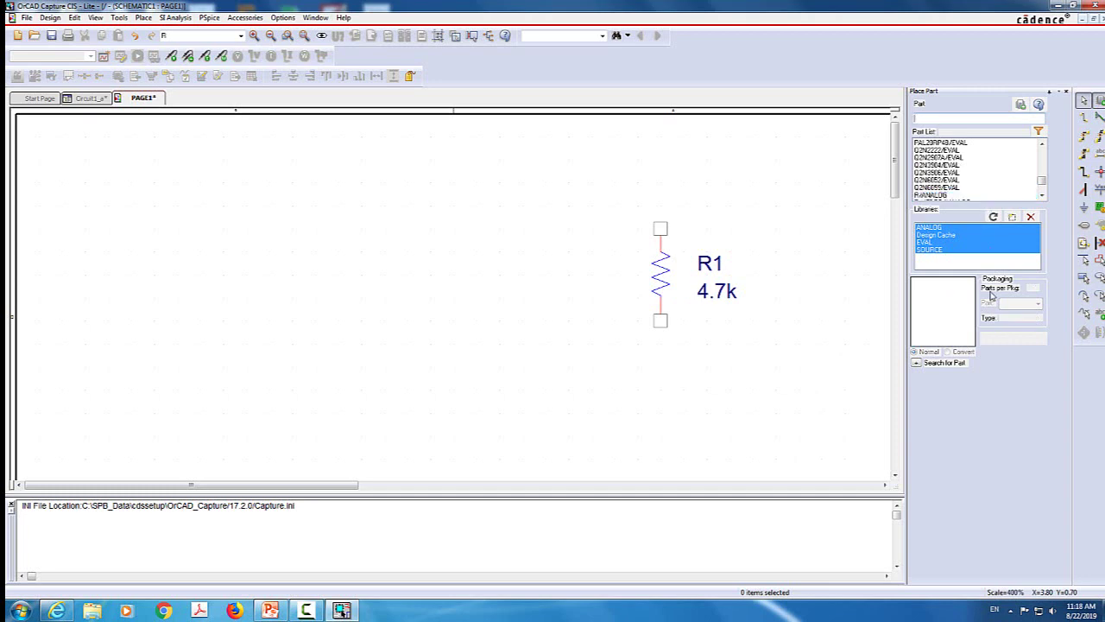
text(VDC)
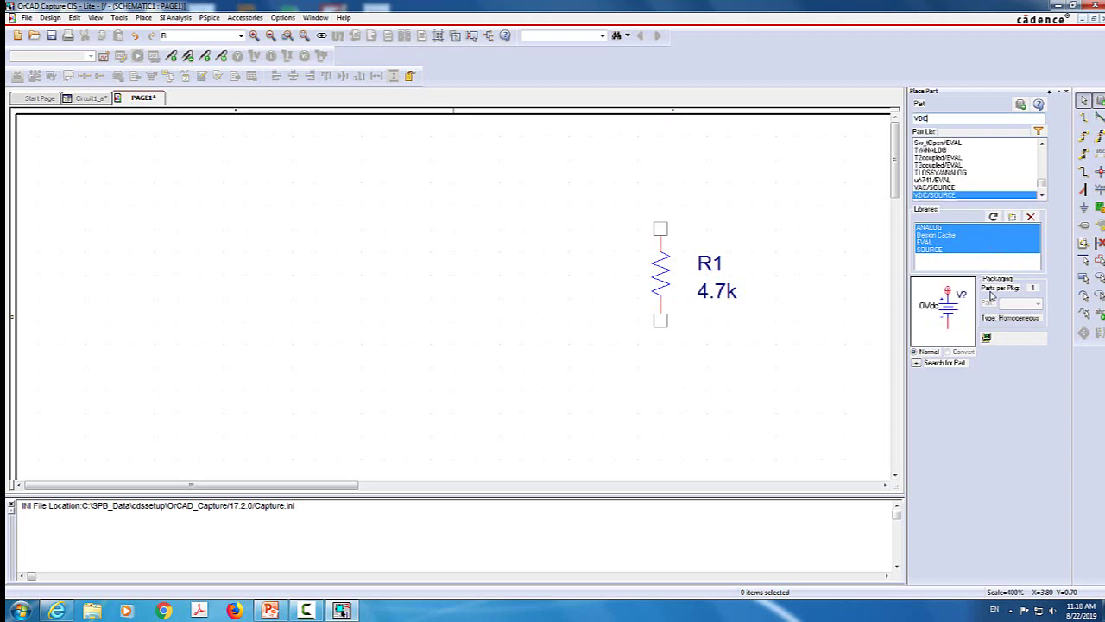
double_click(948, 196)
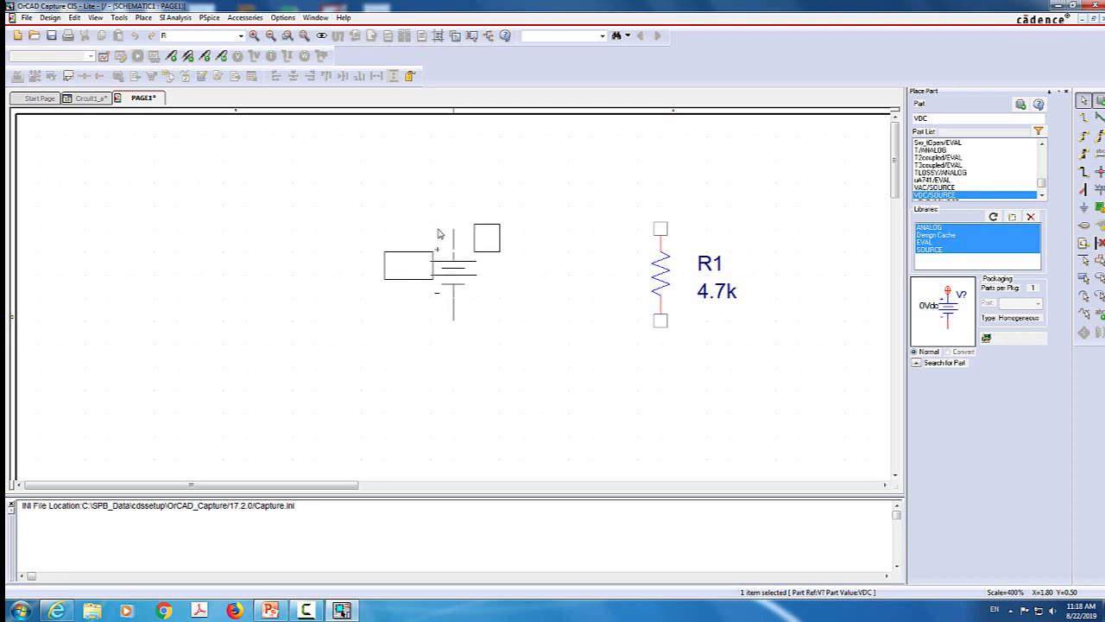
click(438, 233)
key(Escape)
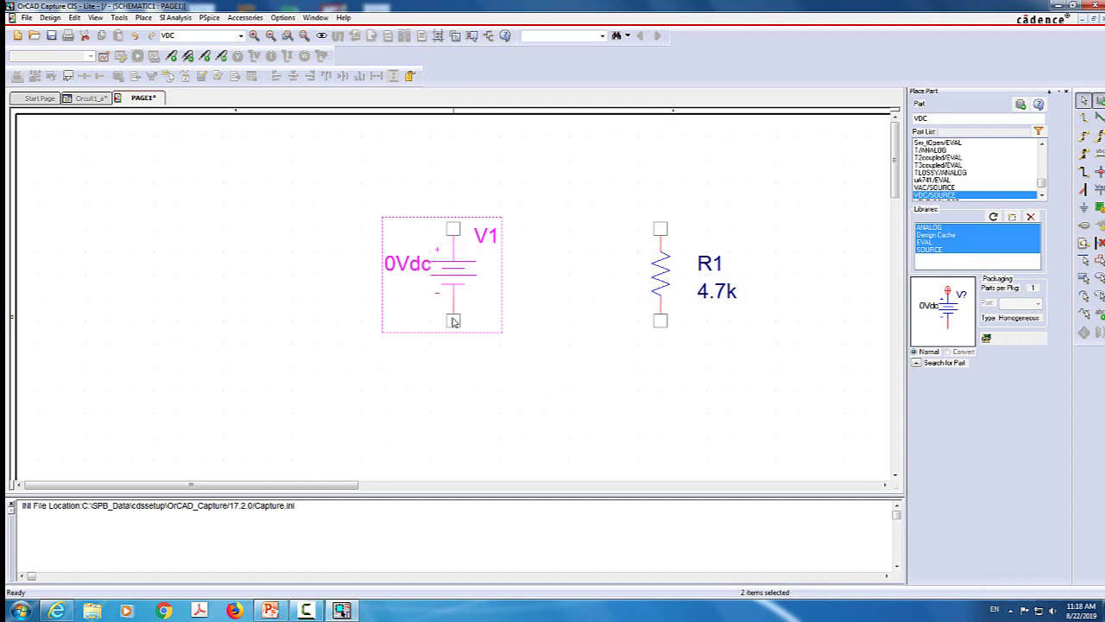
Step: Set the DC value of source V1 to 10Vdc and shift its value label slightly left, clear of the symbol
double_click(396, 274)
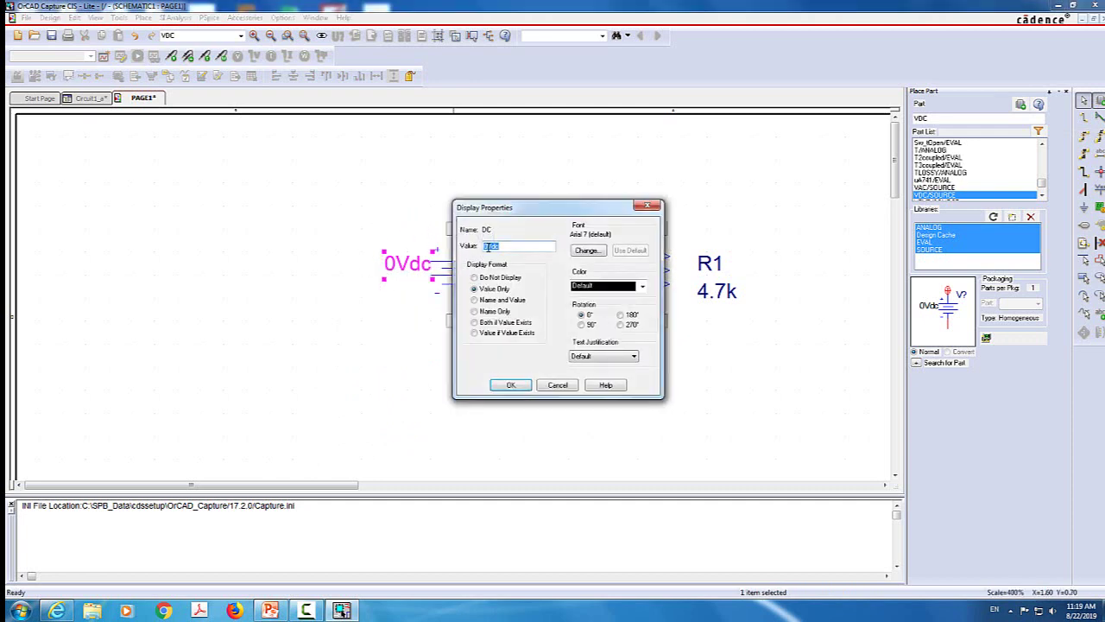
key(End)
key(Home)
key(Delete)
text(10)
key(Return)
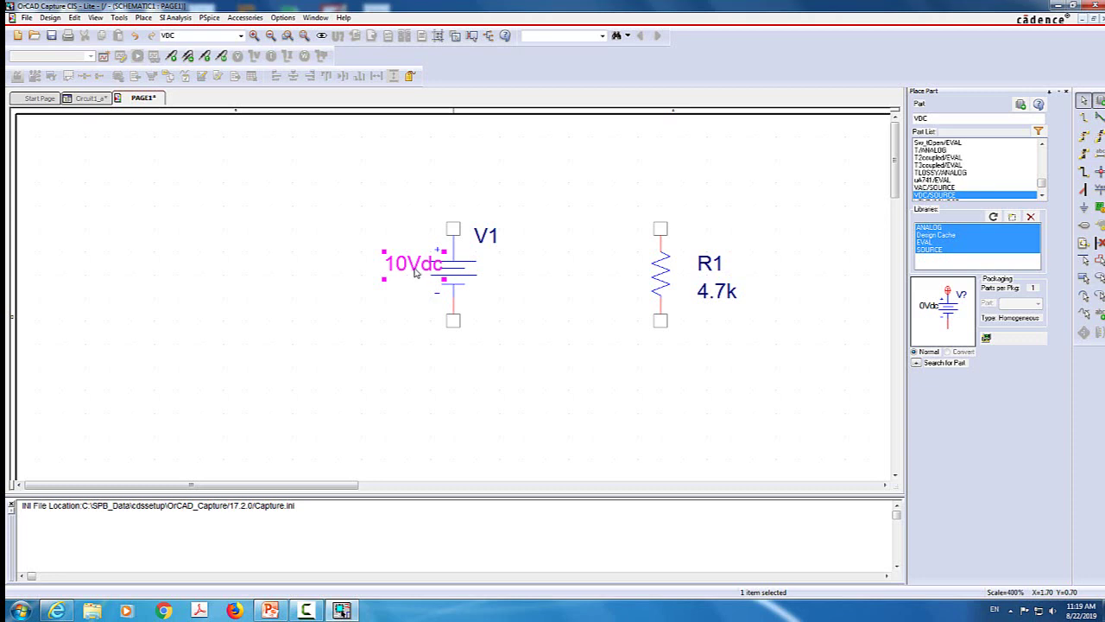
click(342, 297)
drag(404, 266, 378, 263)
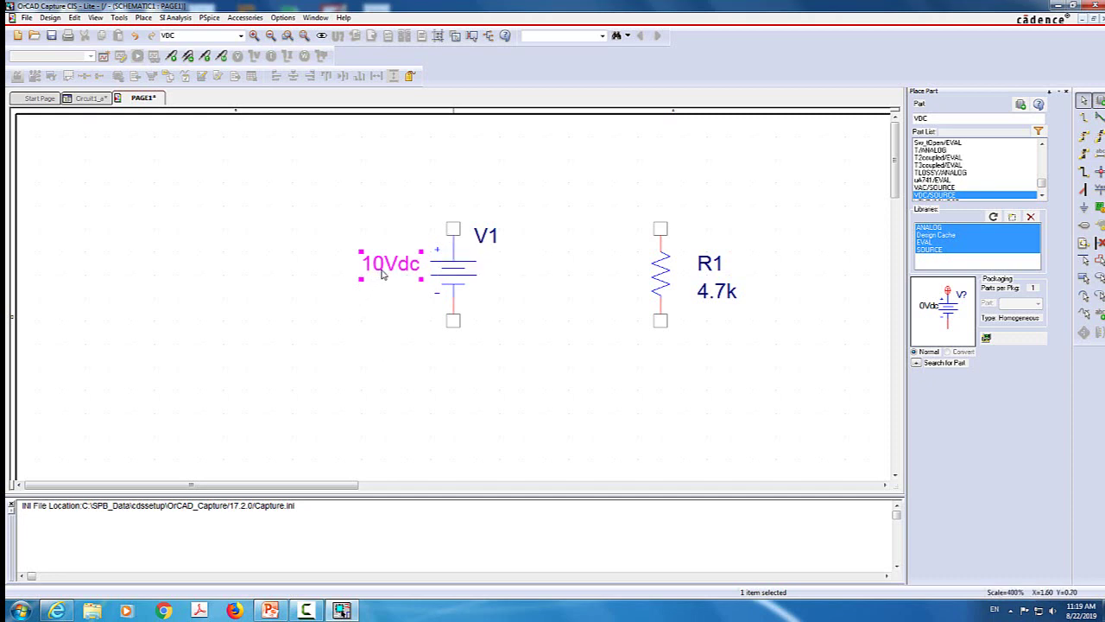
Step: Wire the positive terminal of V1 up and across to the upper end of resistor R1
click(1086, 119)
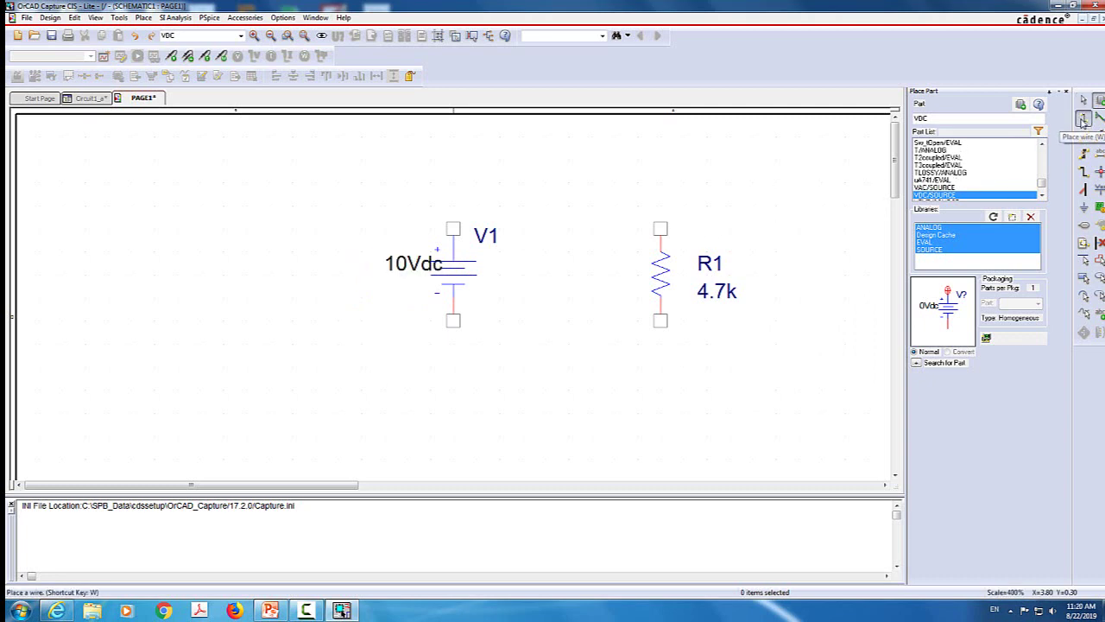
click(454, 228)
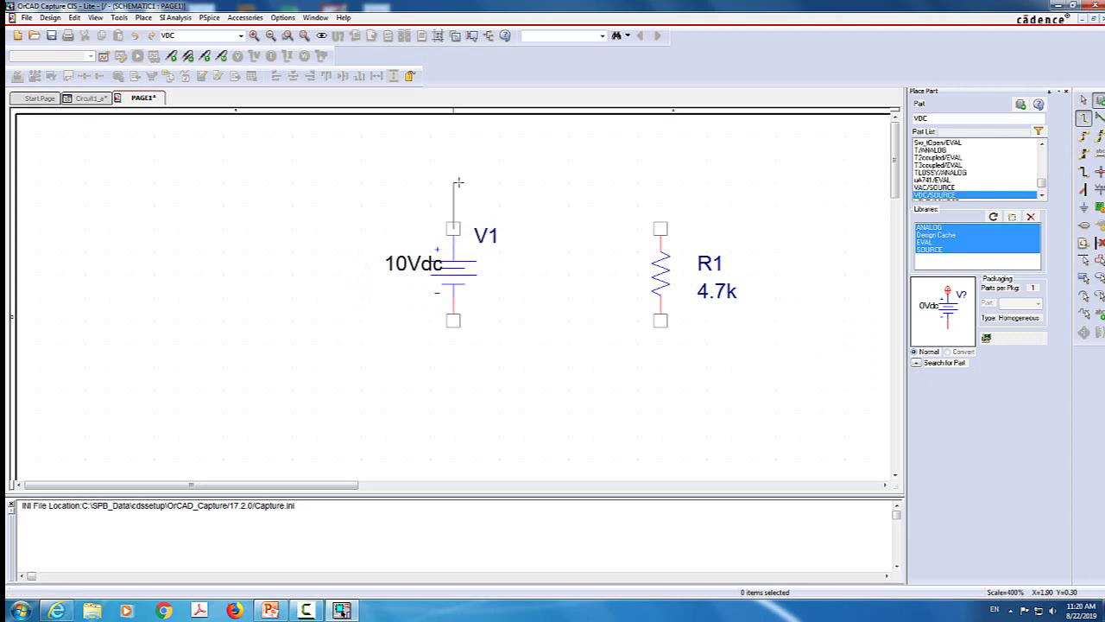
click(454, 182)
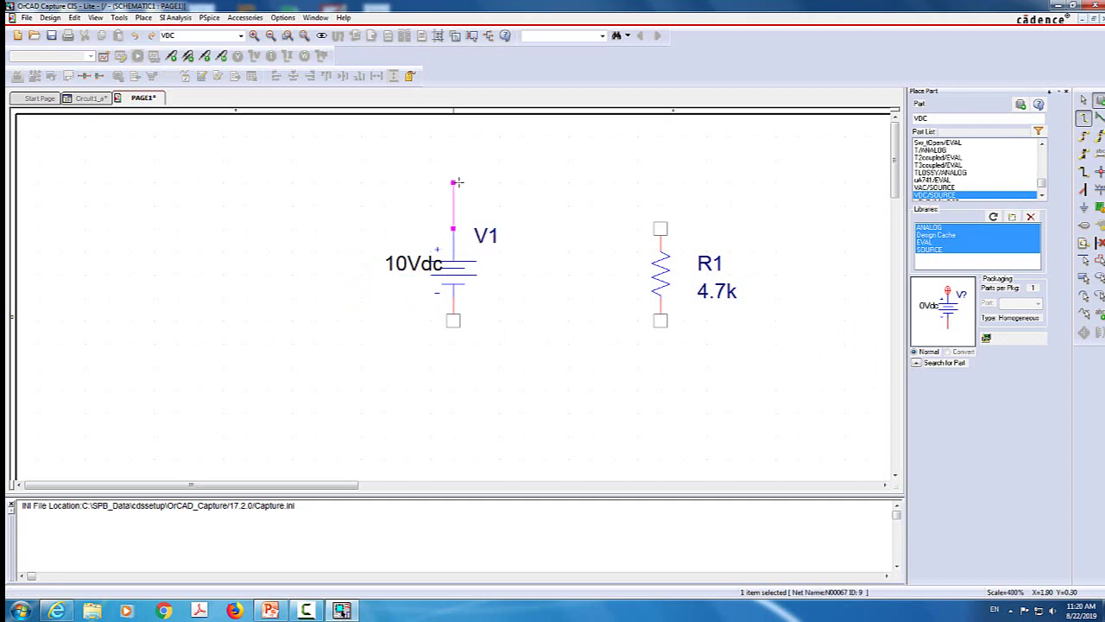
click(661, 182)
click(661, 228)
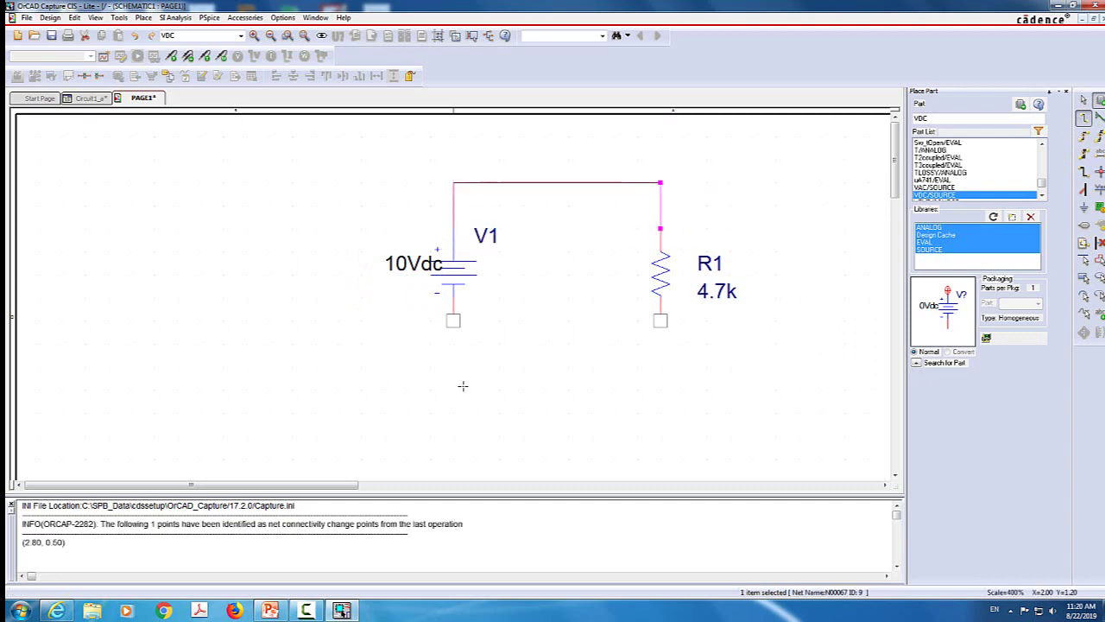
Step: Wire the negative terminal of V1 down and across to the lower end of resistor R1, closing the loop
click(455, 321)
click(454, 366)
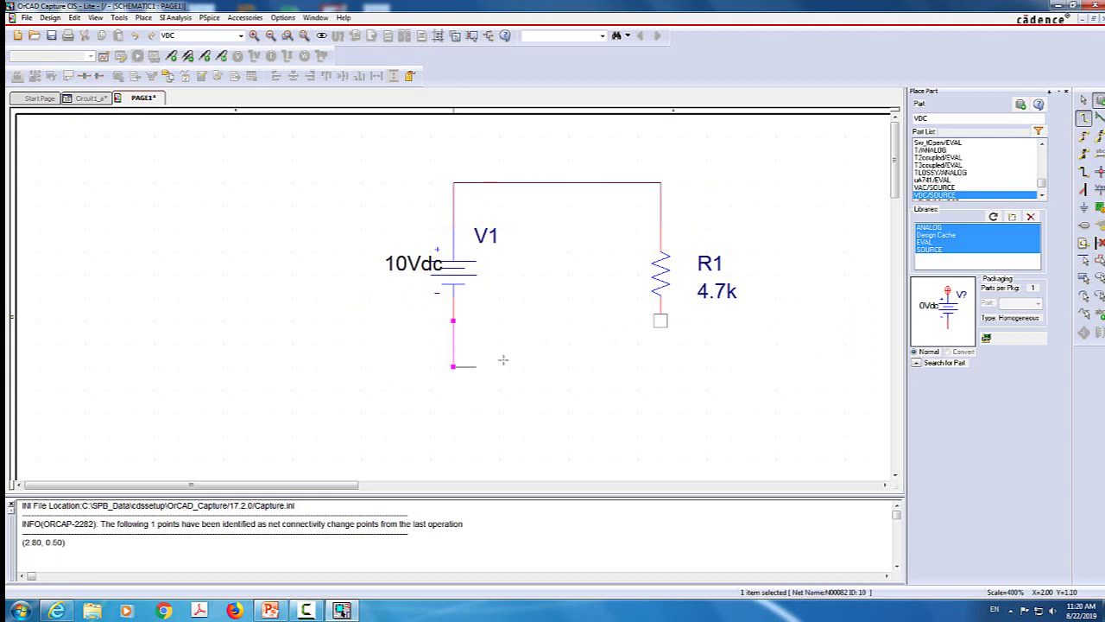
click(660, 366)
click(660, 321)
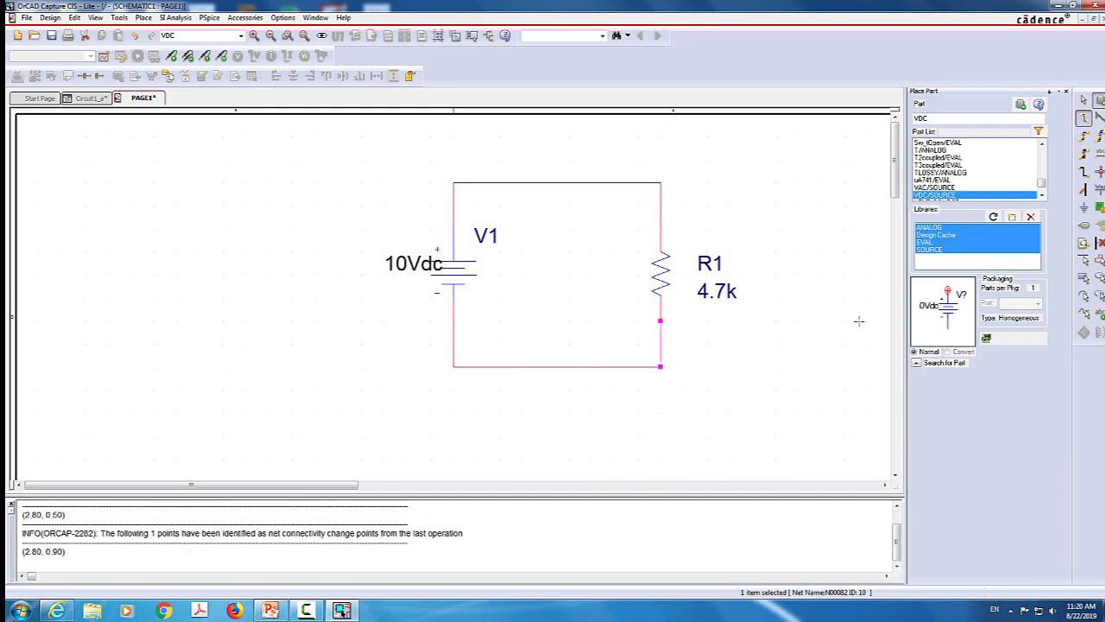
Step: Place a 0/CAPSYM ground symbol on the lower wire between V1 and R1
click(1086, 212)
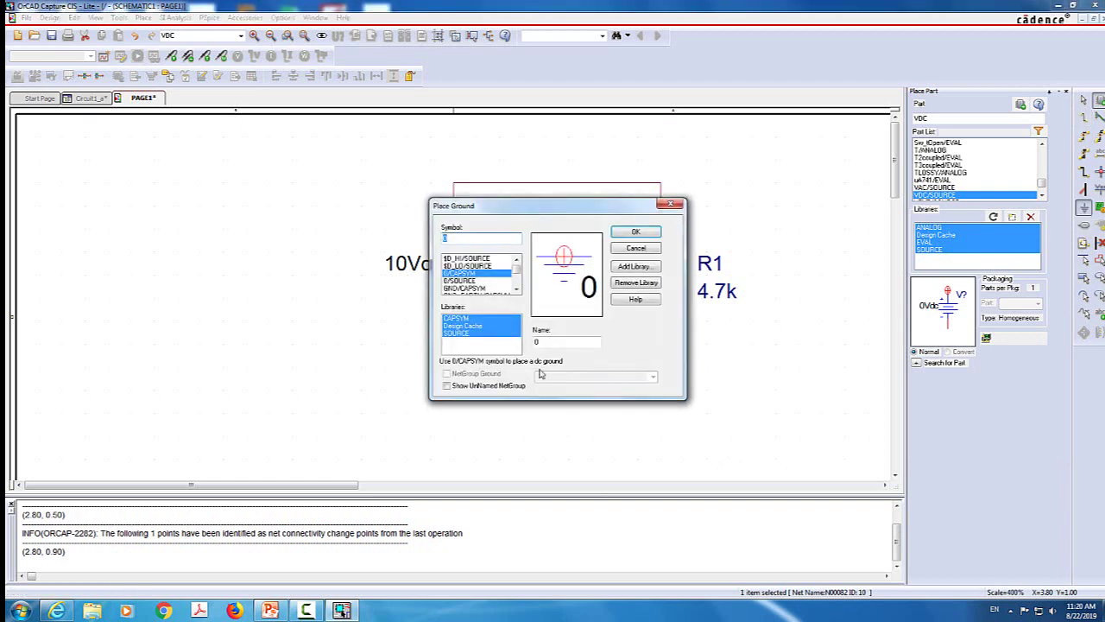
double_click(481, 274)
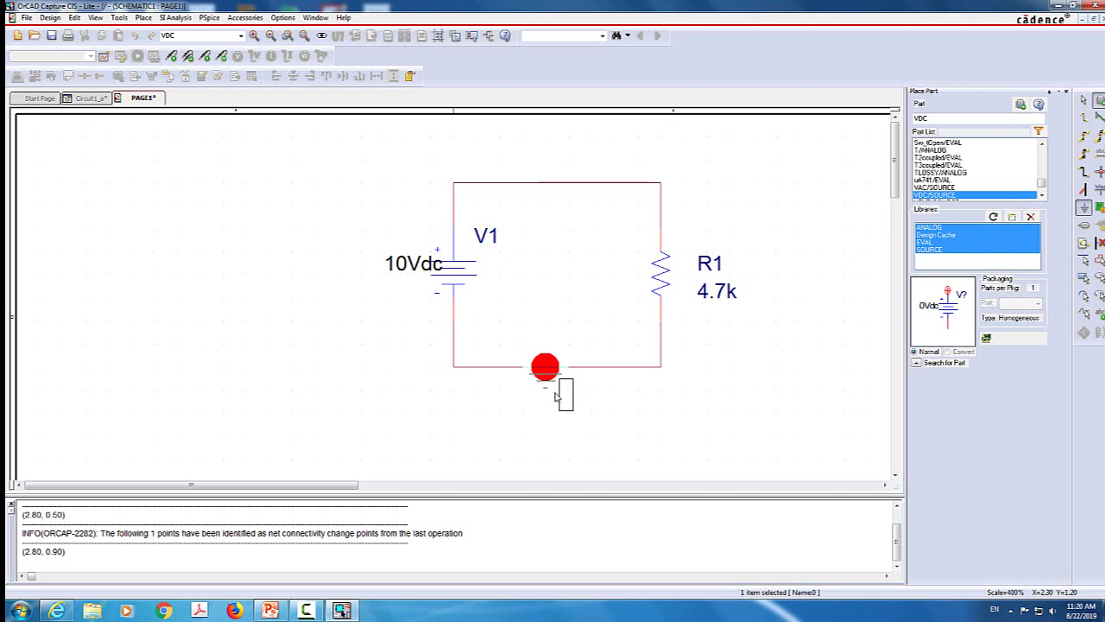
click(558, 394)
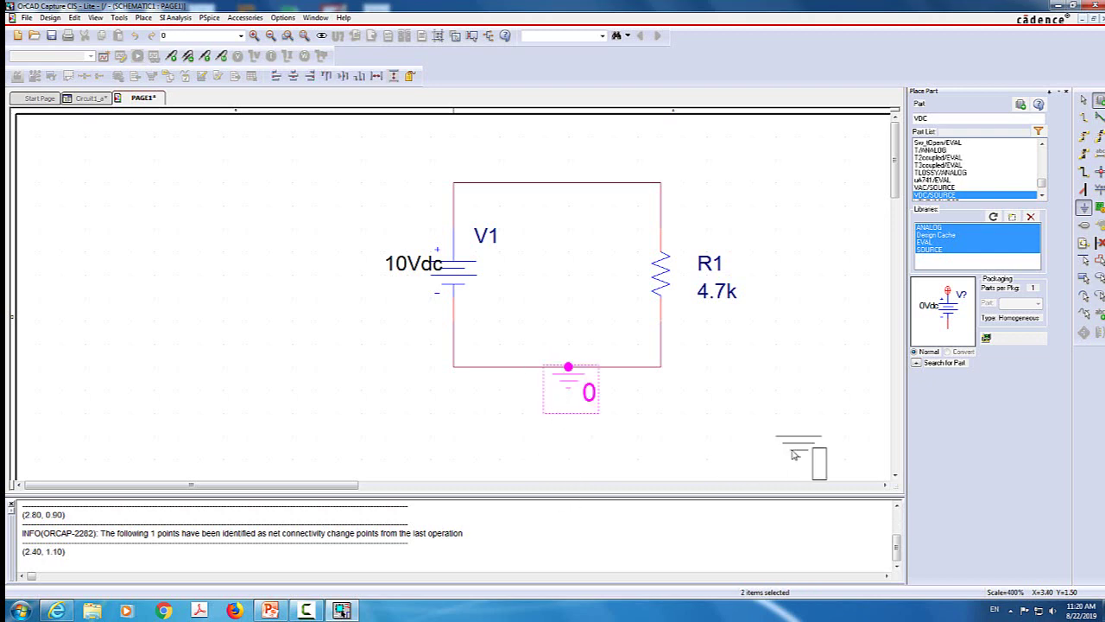
key(Escape)
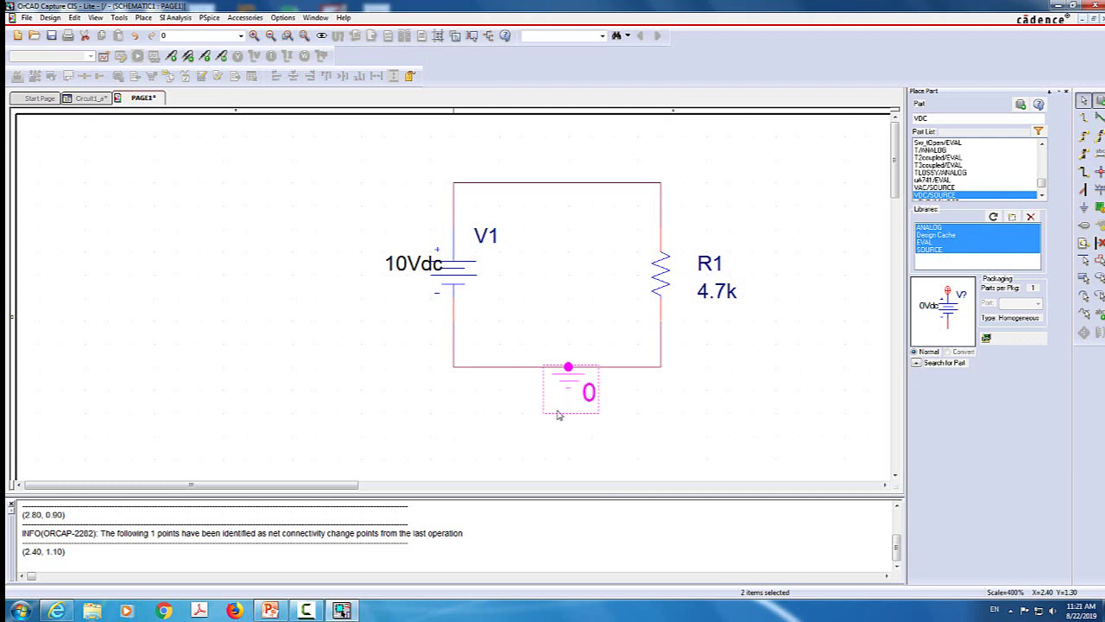
Step: Create a new PSpice simulation profile named sim1 that inherits from none
click(103, 57)
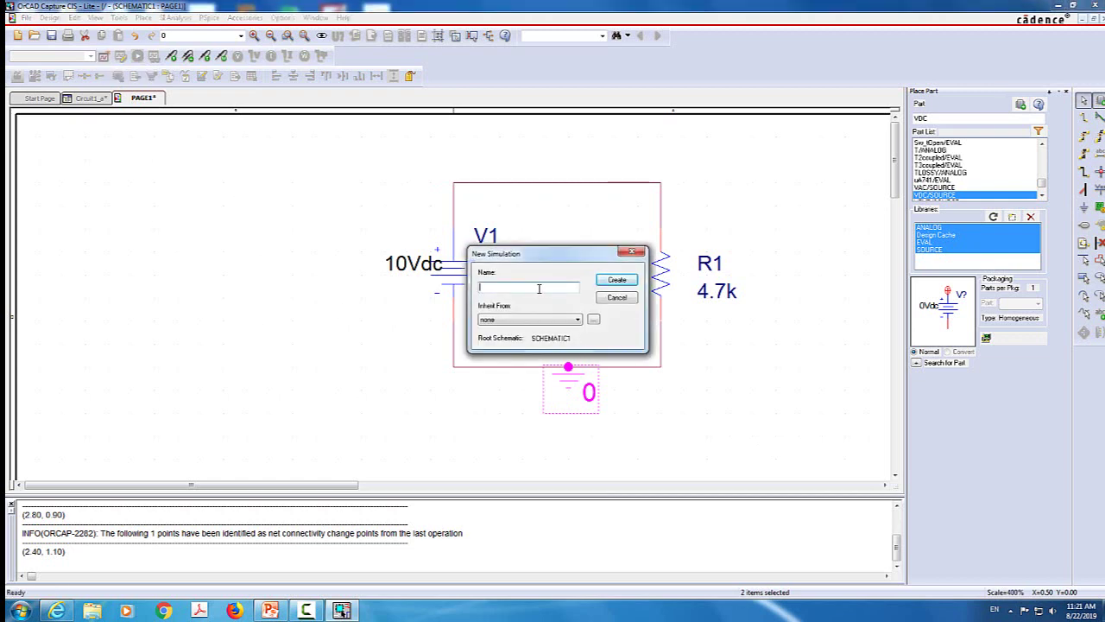
text(sim1)
key(Return)
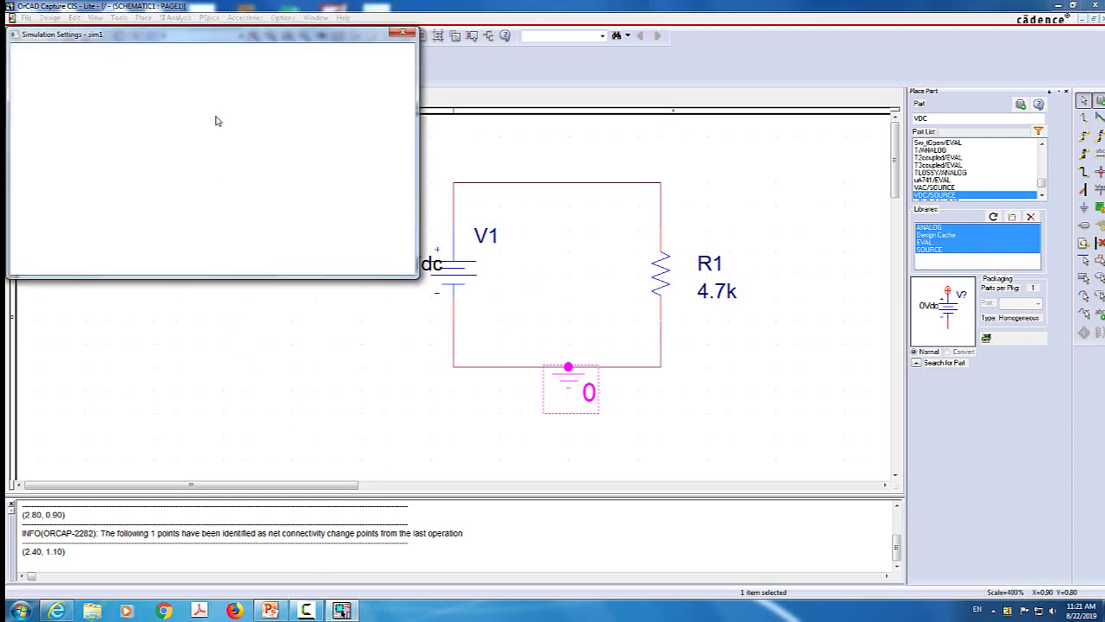
Step: Apply the sim1 settings with Time Domain (Transient) analysis, General Settings enabled and a run time of 1000ns
drag(223, 44, 483, 161)
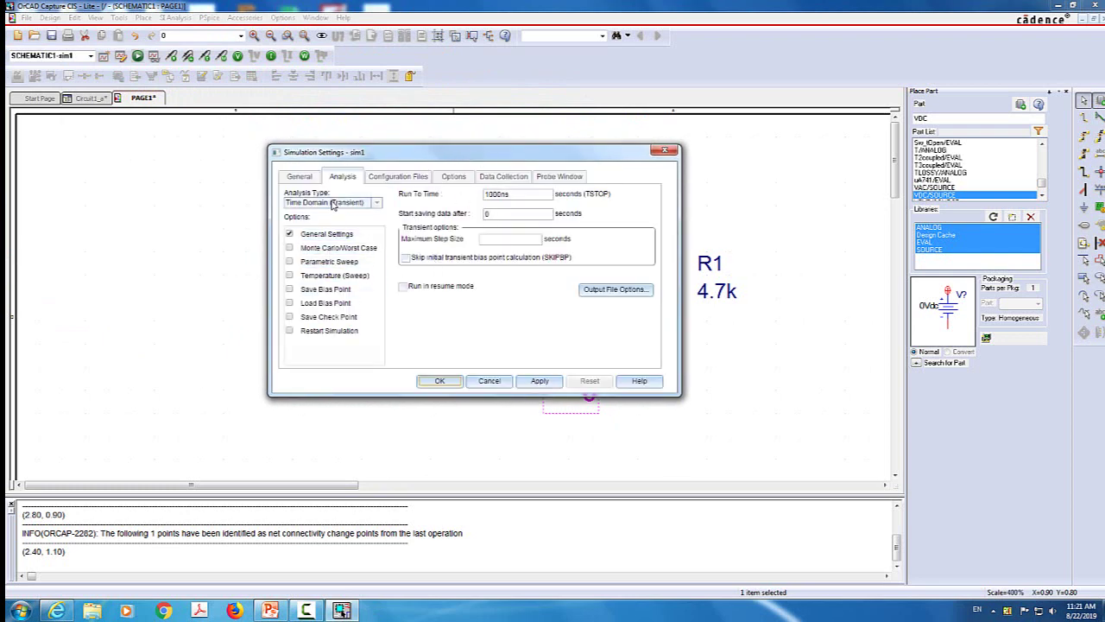
click(291, 235)
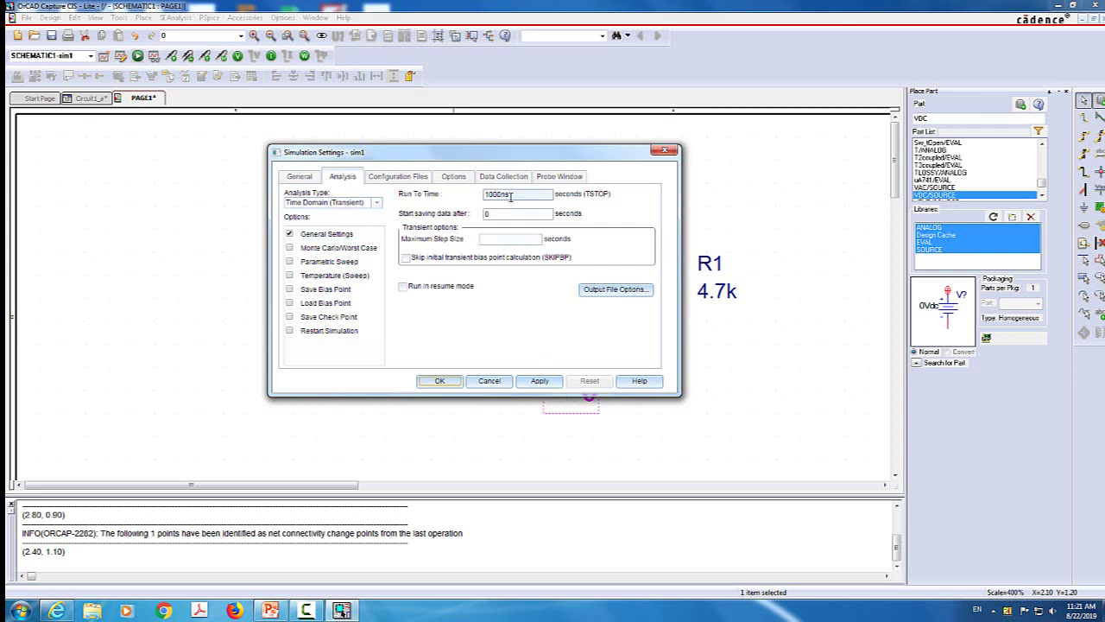
click(541, 382)
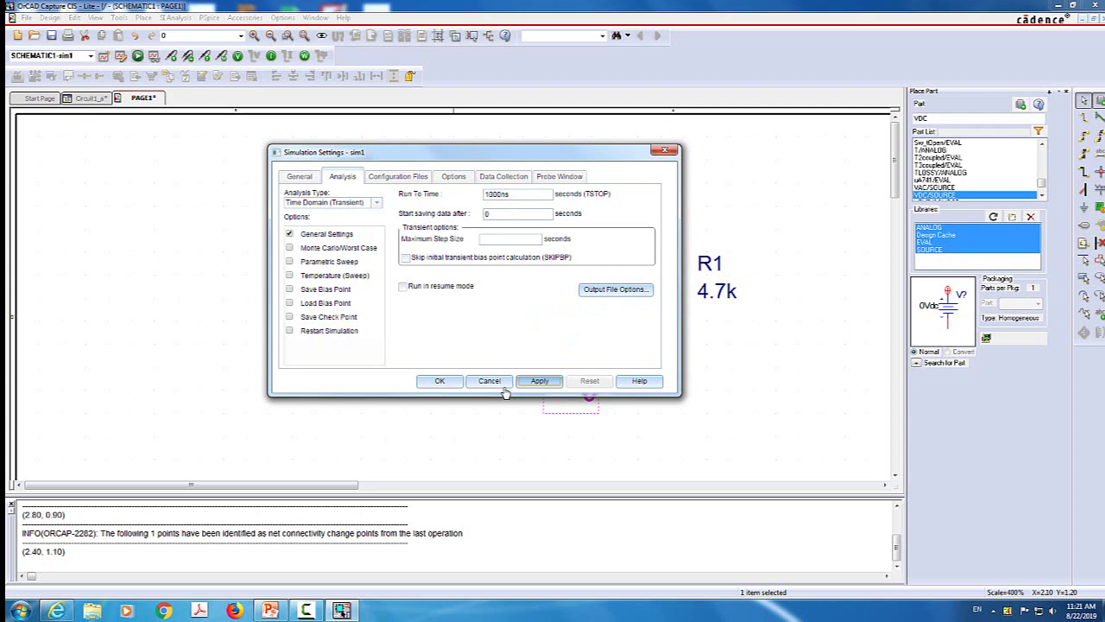
click(456, 384)
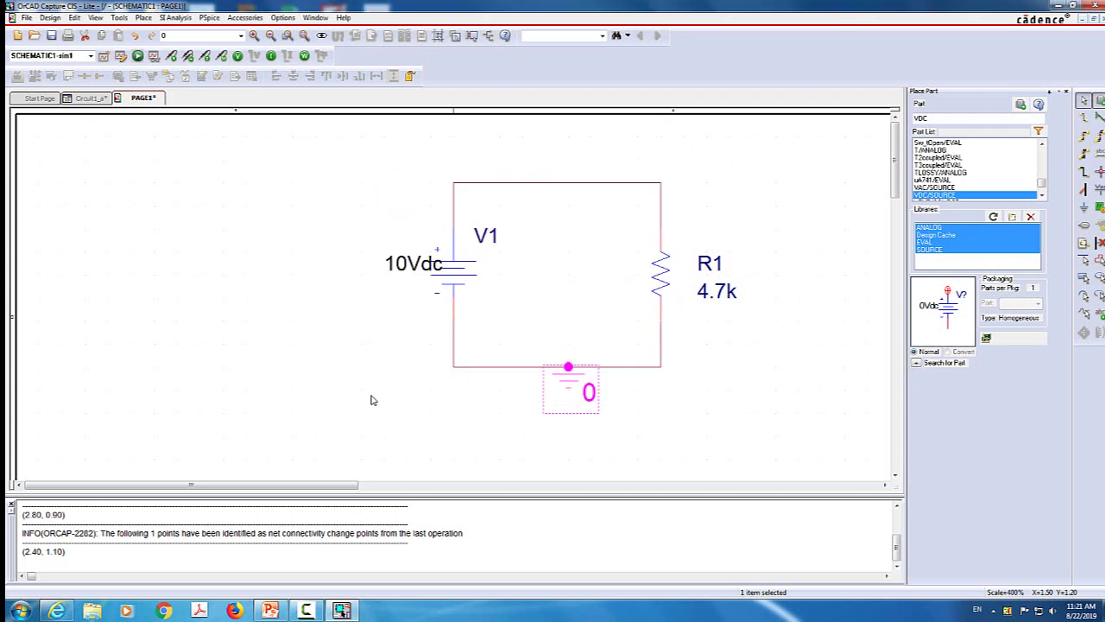
Step: Run the PSpice simulation of the circuit and close the PSpice results window
click(137, 56)
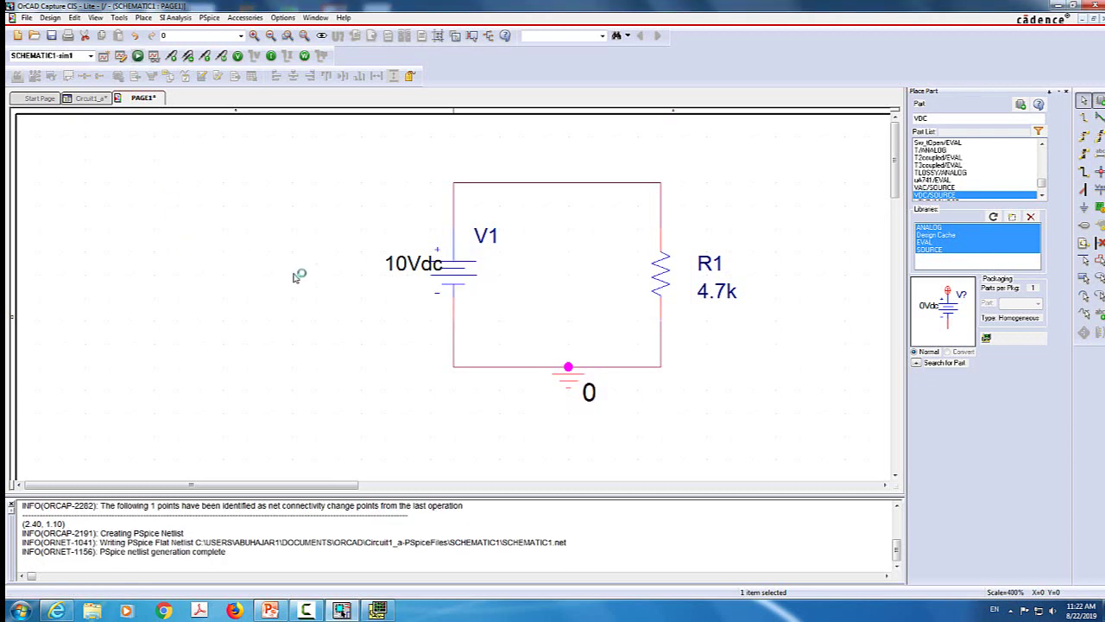
mouse_move(390, 611)
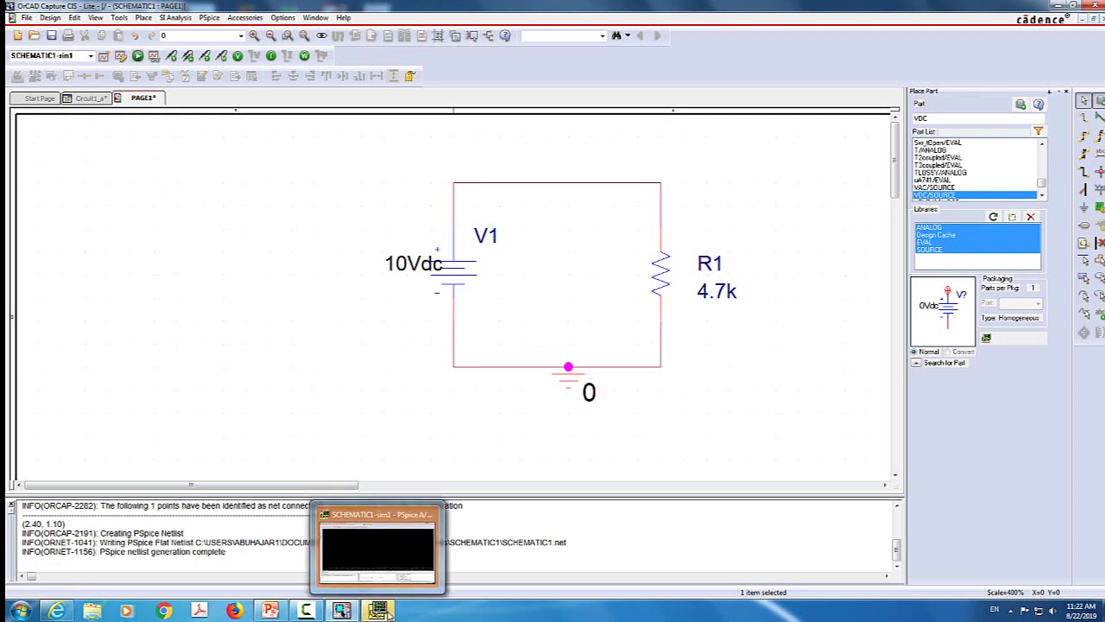
right_click(391, 612)
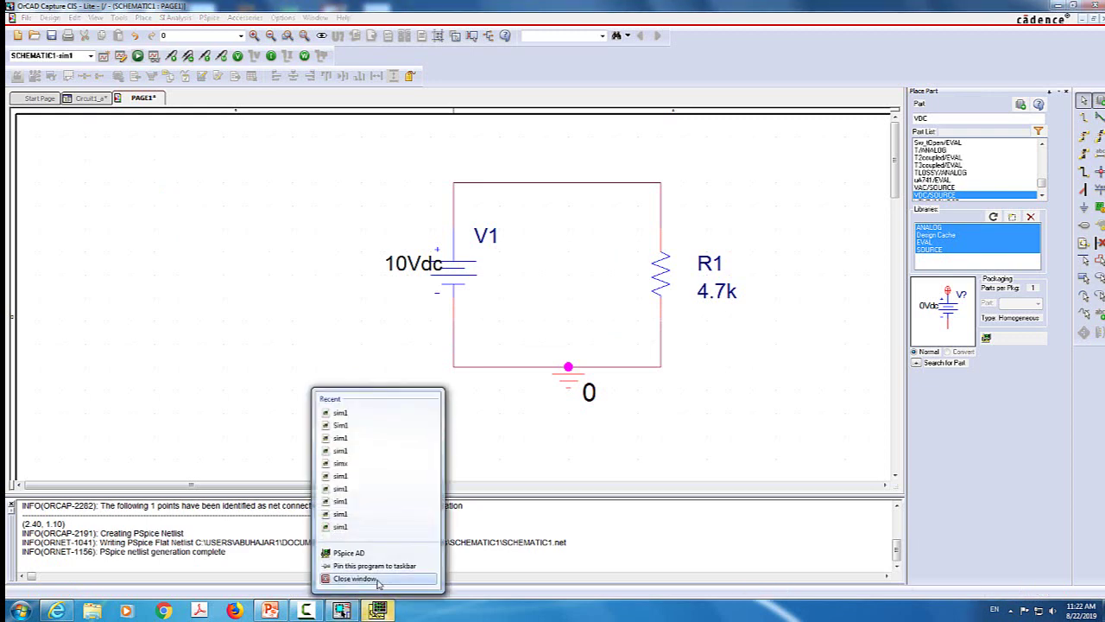
click(377, 579)
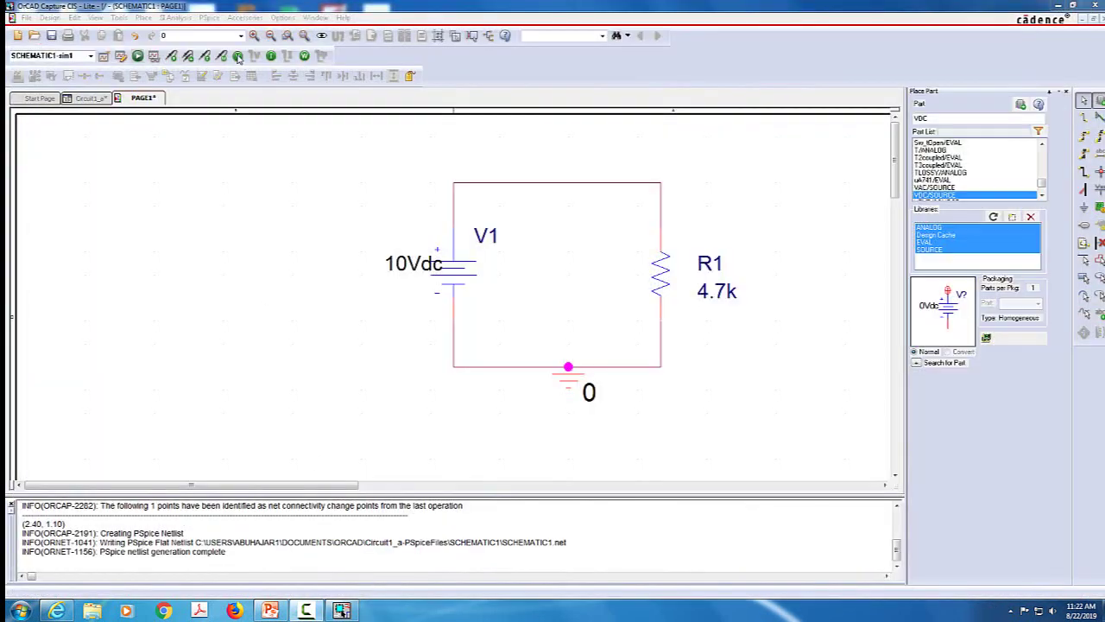
Step: Examine the simulated bias voltages, currents and powers on the schematic, showing and hiding each type in turn
click(239, 56)
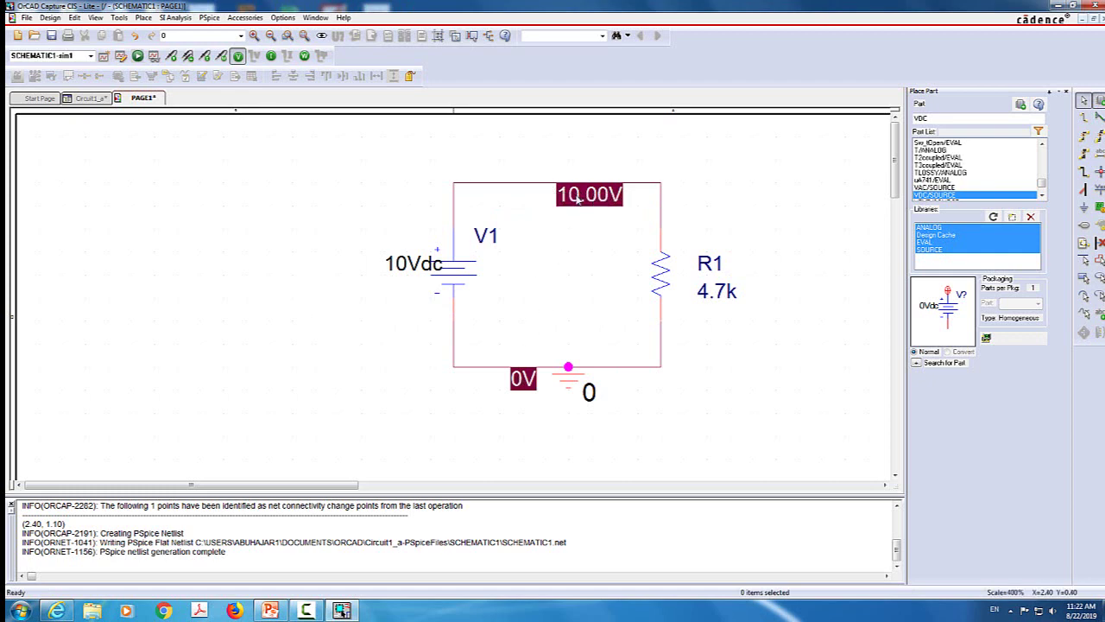
click(241, 55)
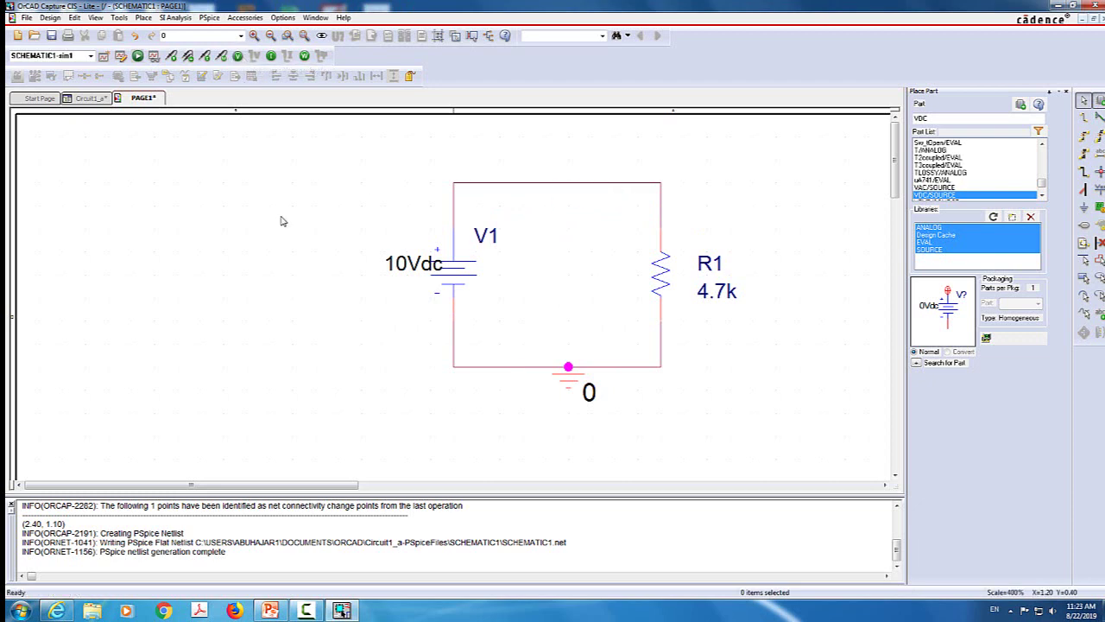
click(272, 56)
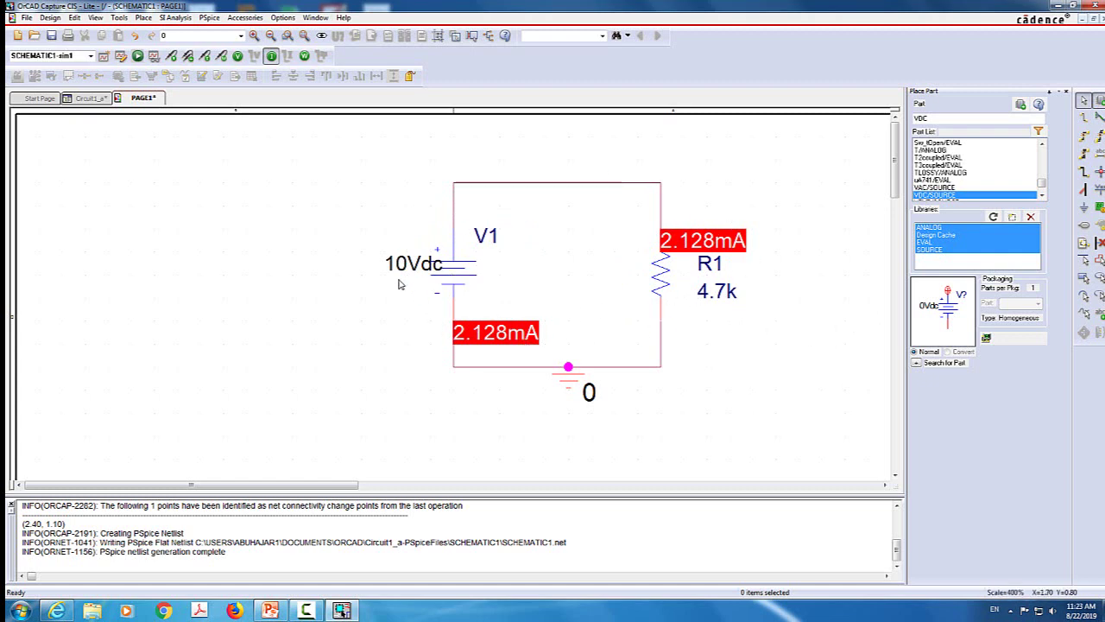
click(272, 56)
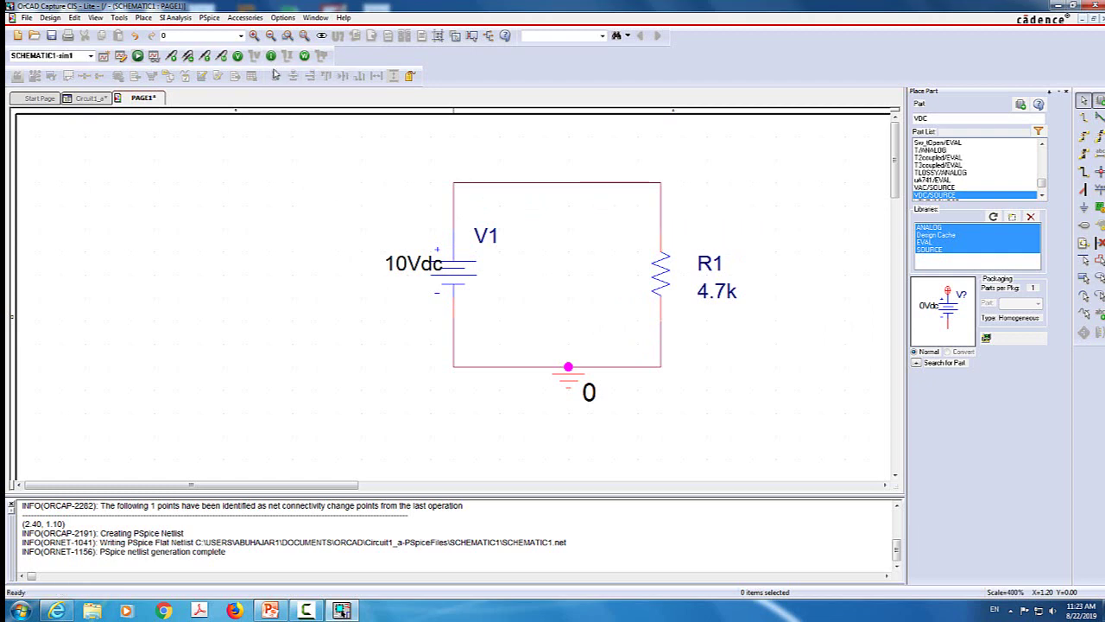
click(304, 56)
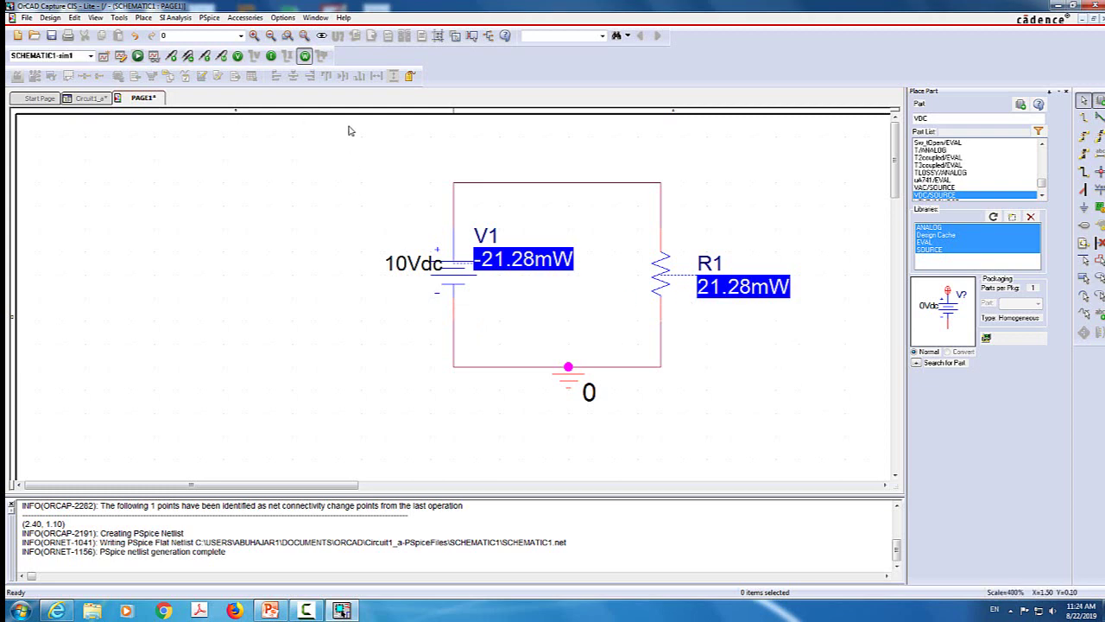
click(305, 57)
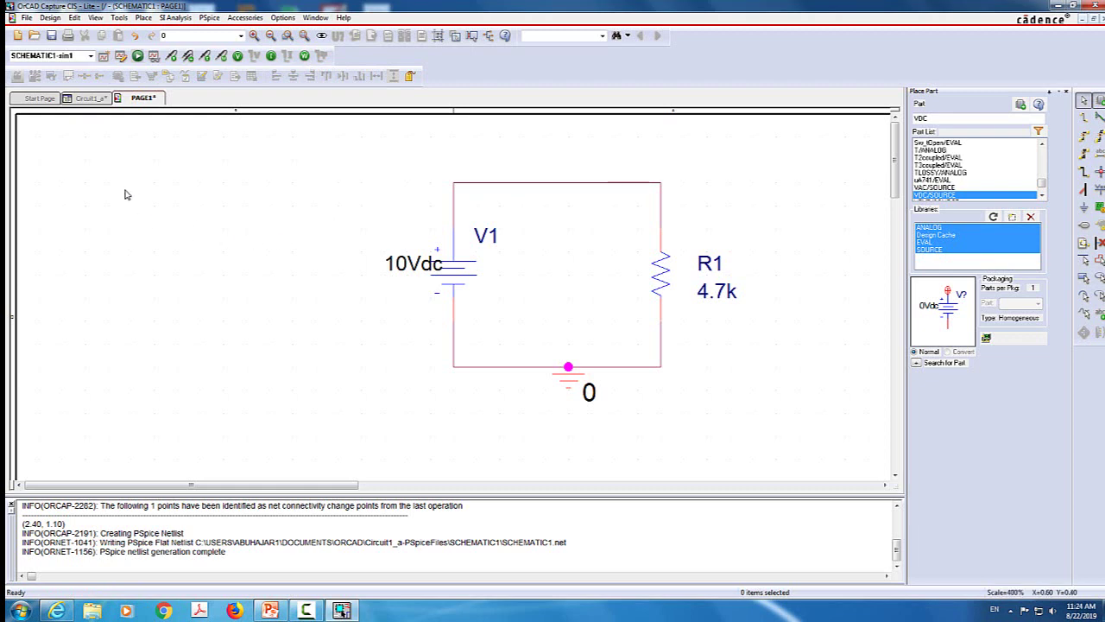
Step: Create a new blank PSpice Analog or Mixed A/D project named Circuit1_b
click(27, 17)
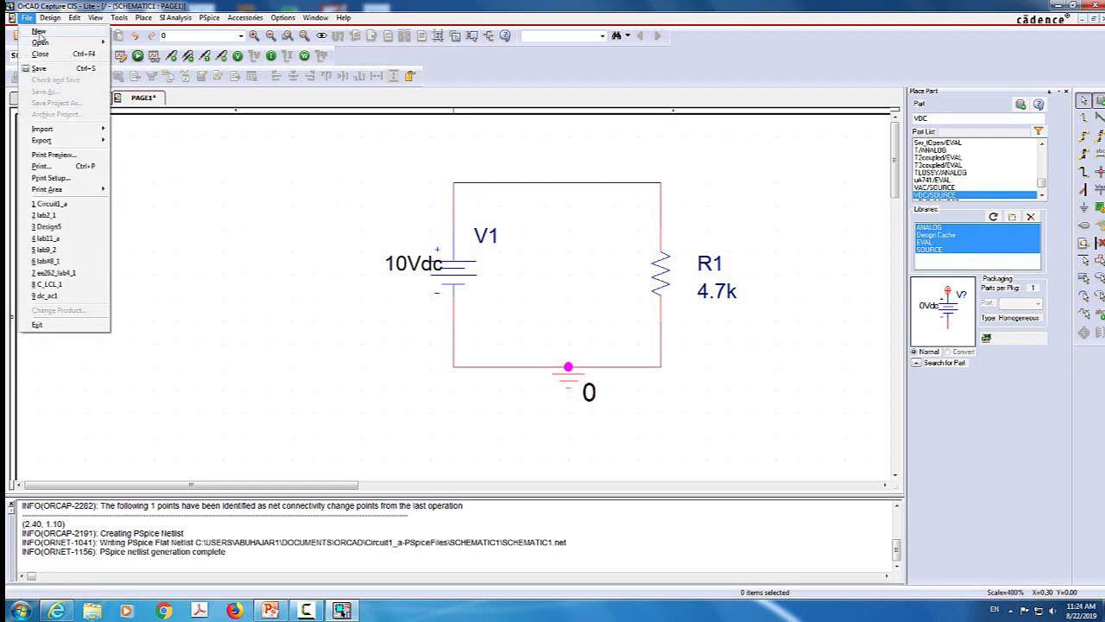
mouse_move(42, 32)
click(133, 31)
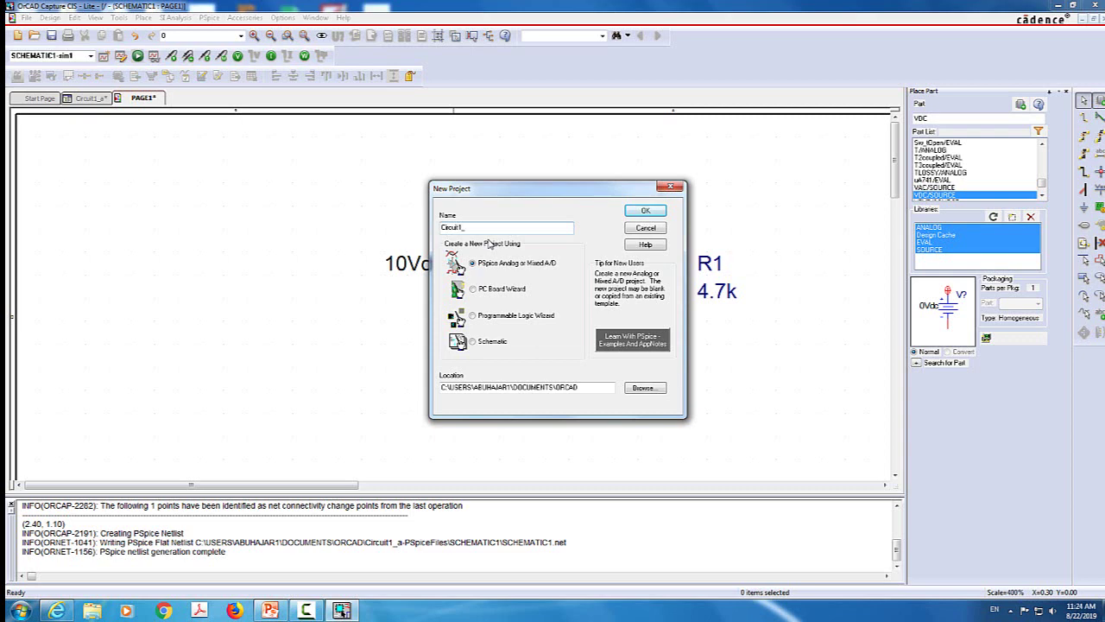
key(Return)
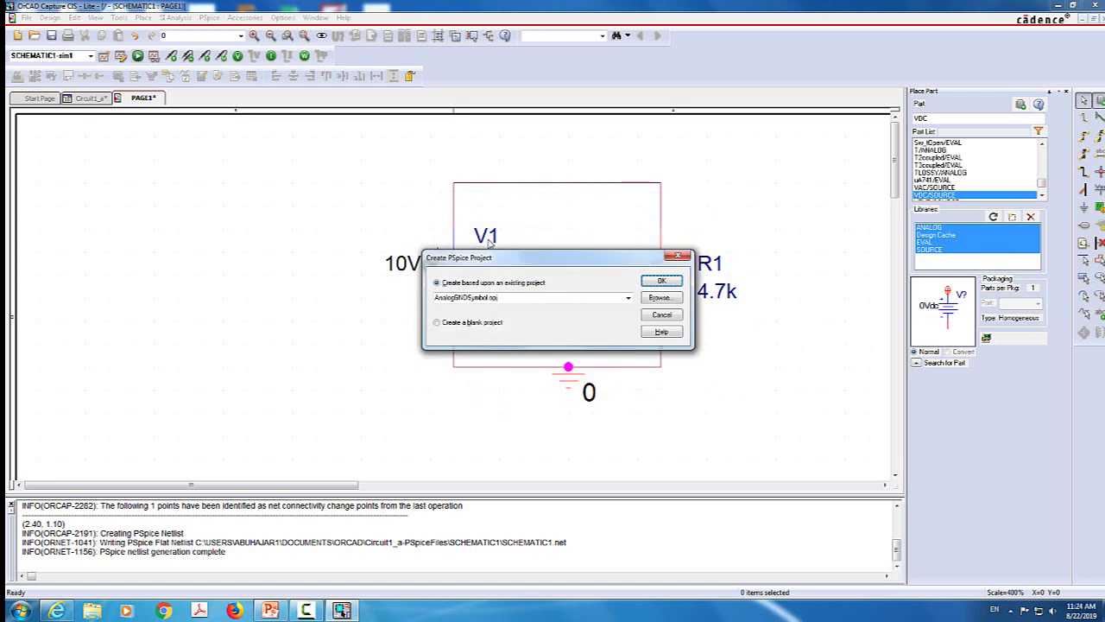
click(438, 323)
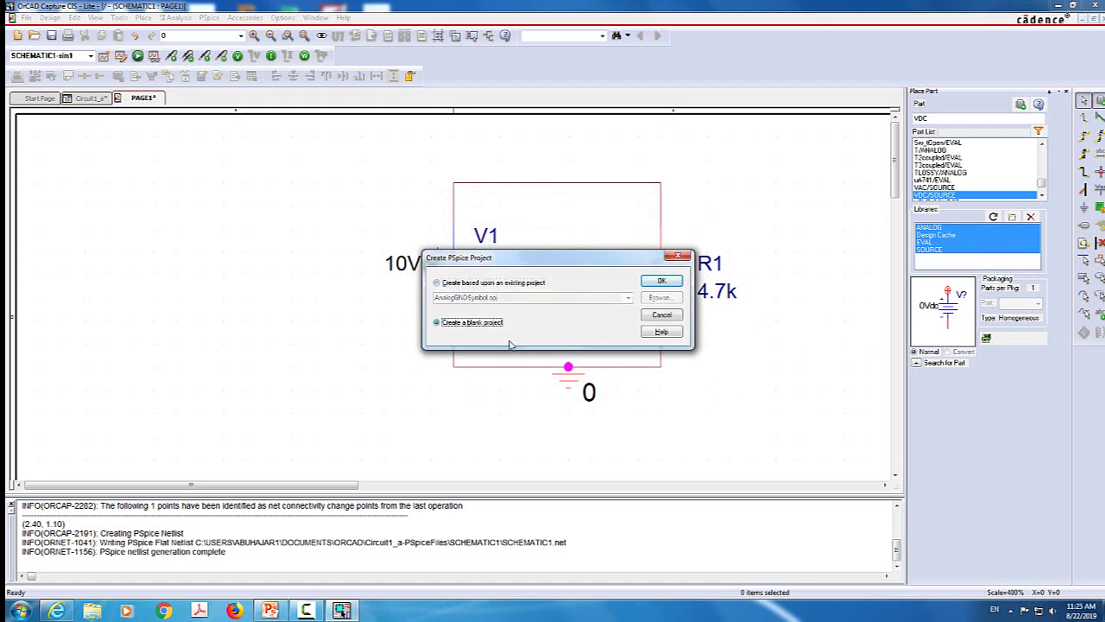
click(661, 280)
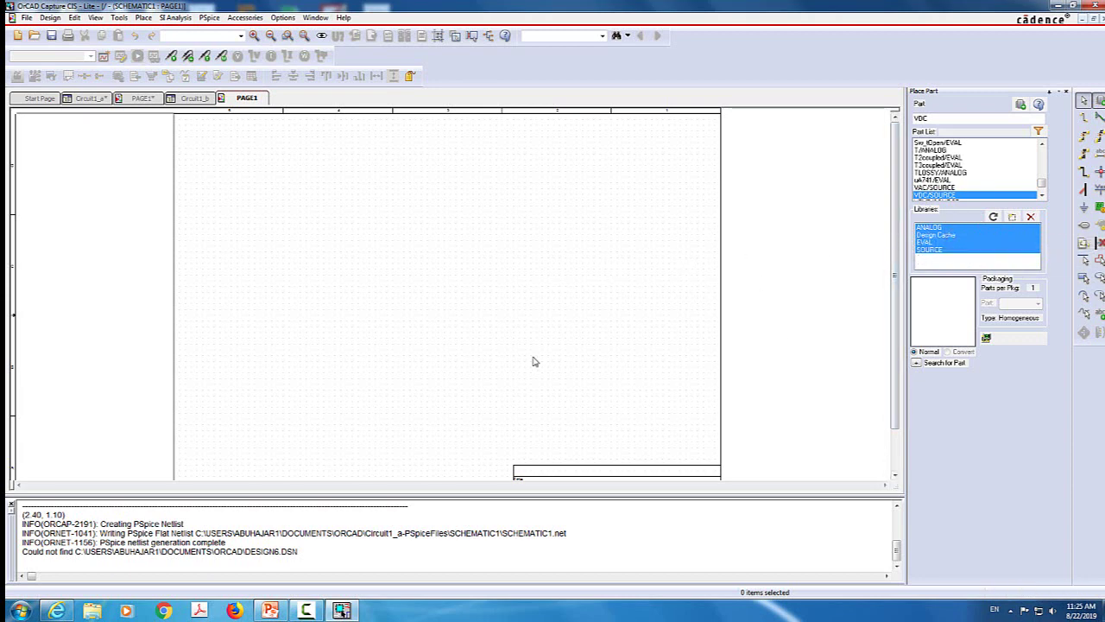
Step: Place two vertical R/ANALOG resistors side by side on the new schematic page
click(943, 118)
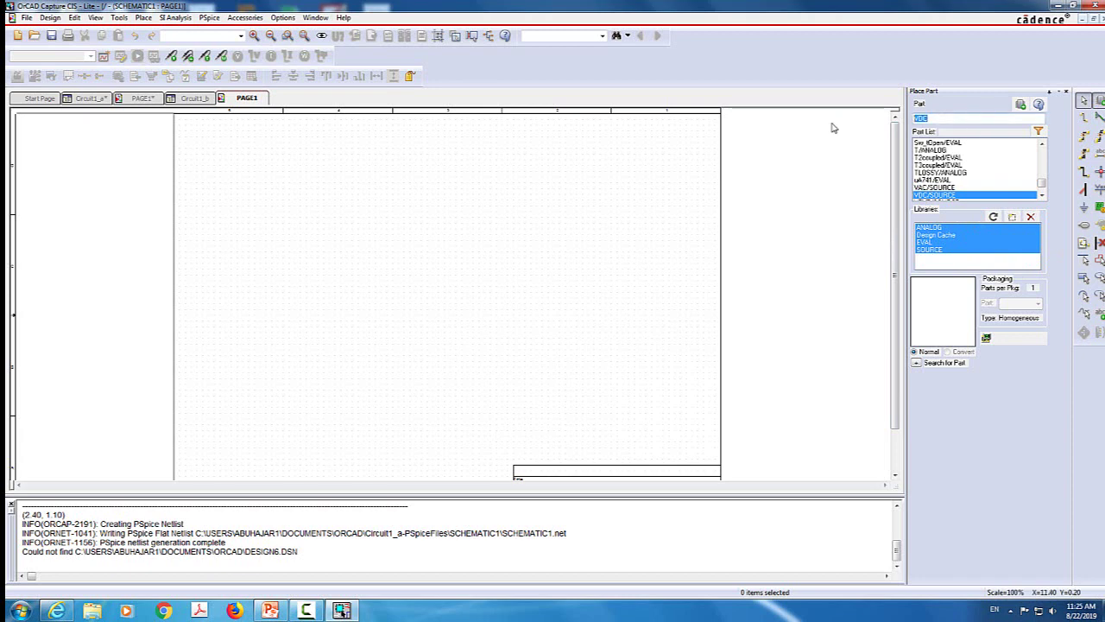
text(R)
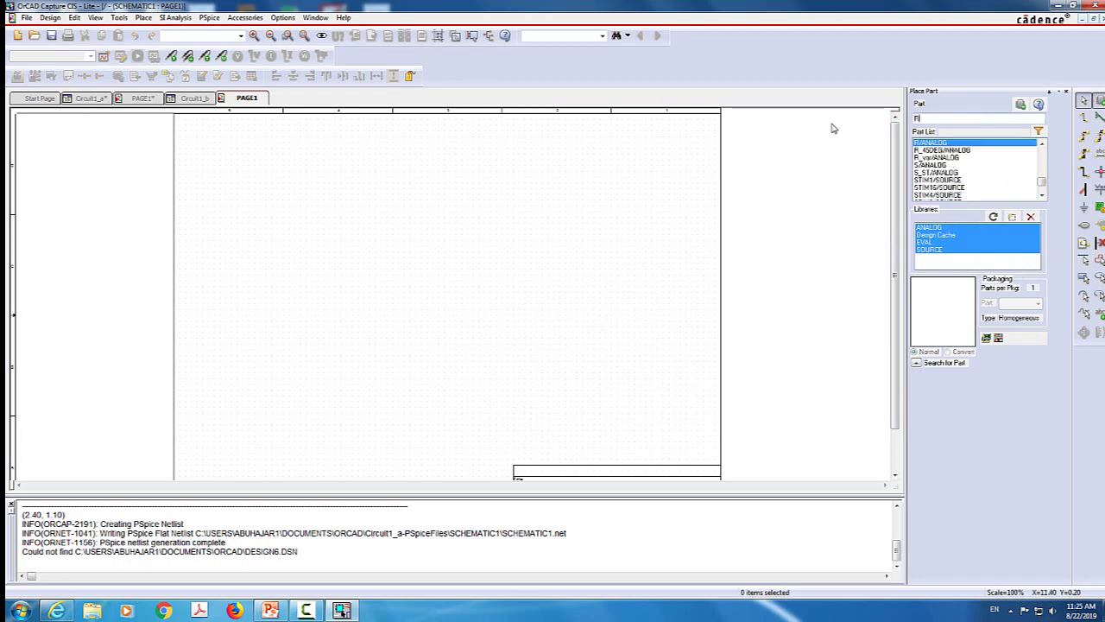
key(Return)
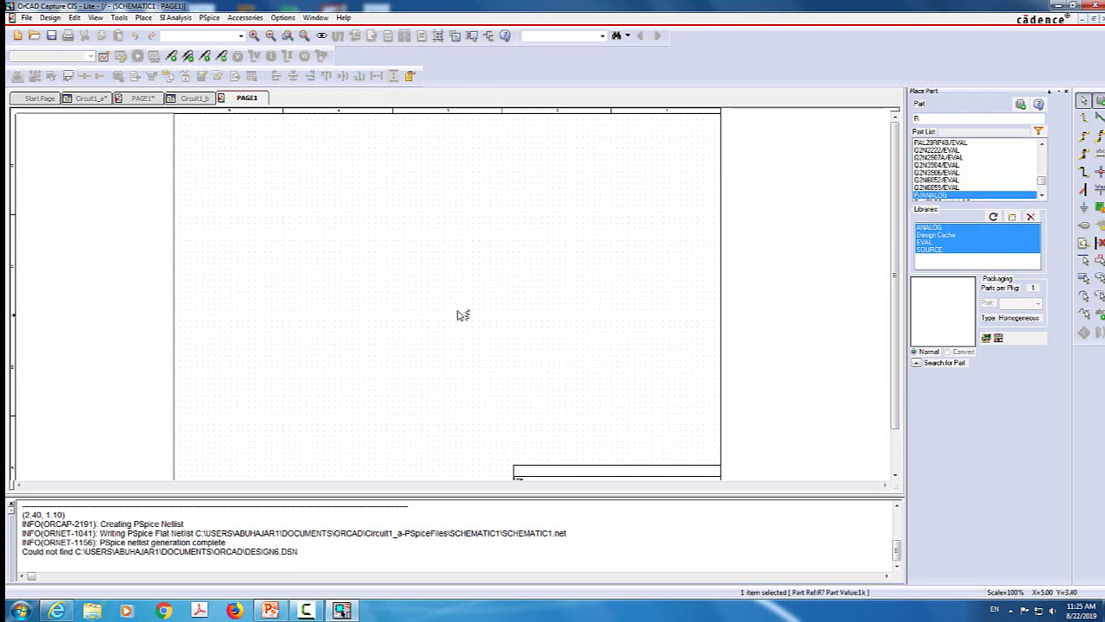
key(Escape)
click(254, 37)
click(254, 37)
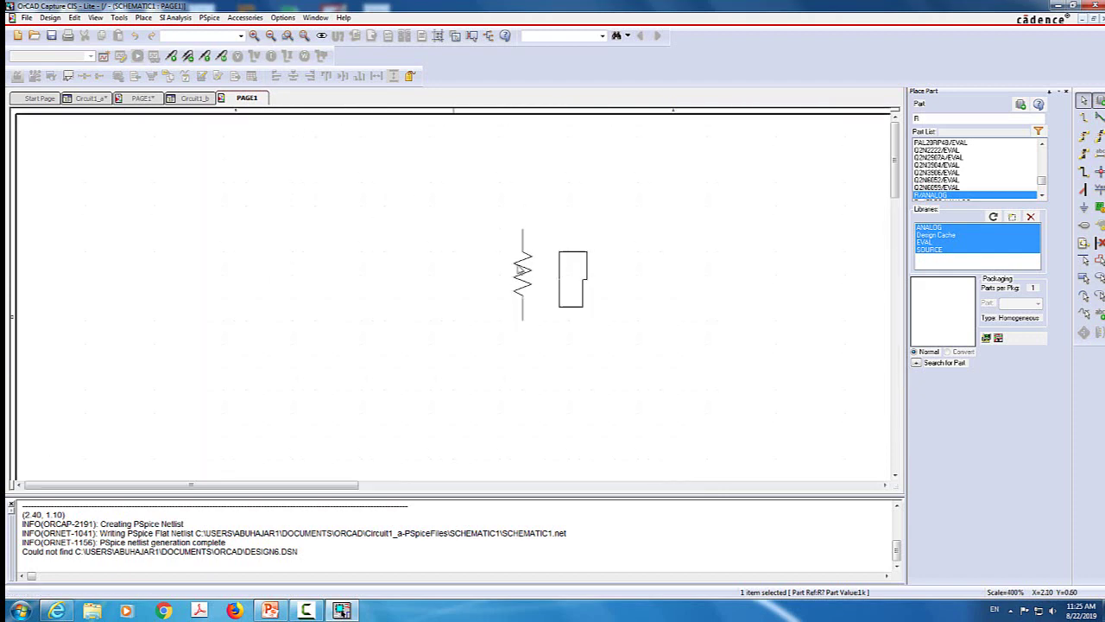
click(523, 305)
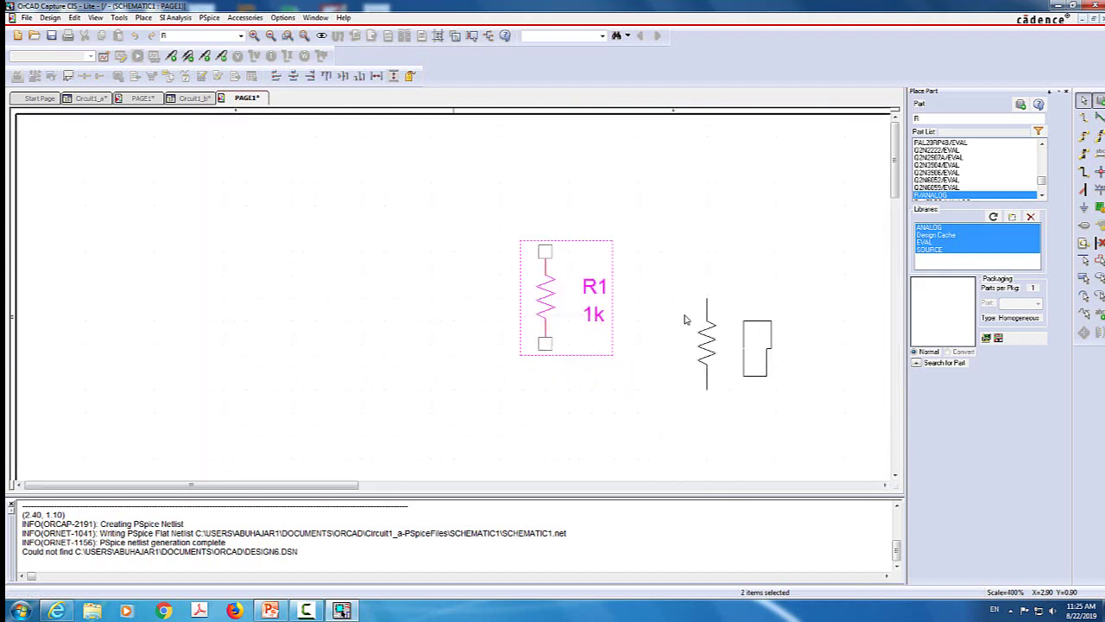
key(Escape)
click(689, 274)
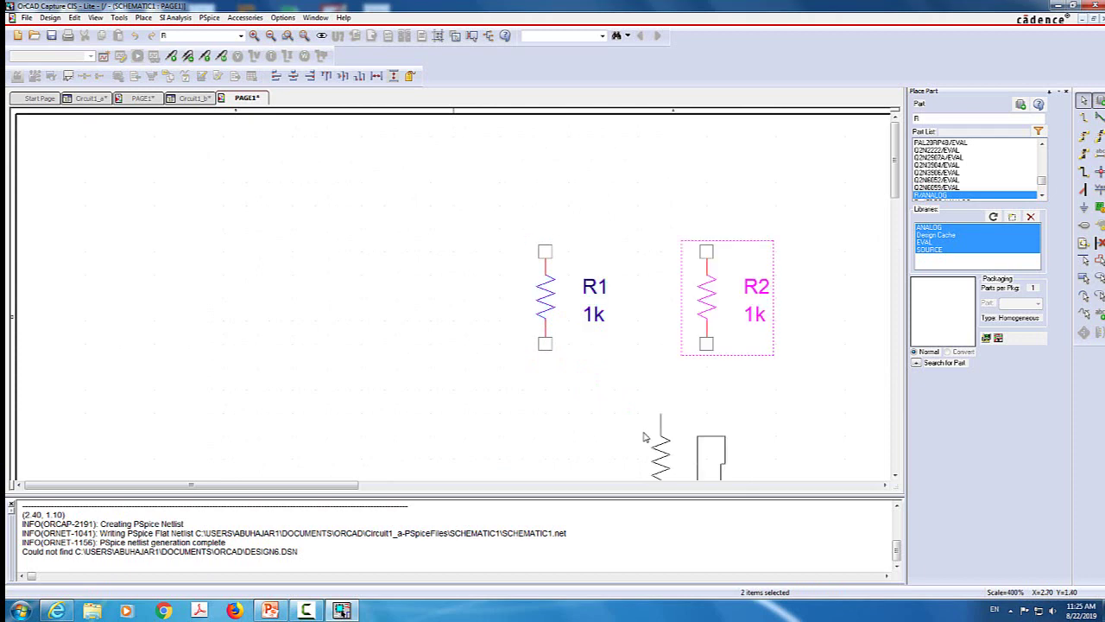
key(Escape)
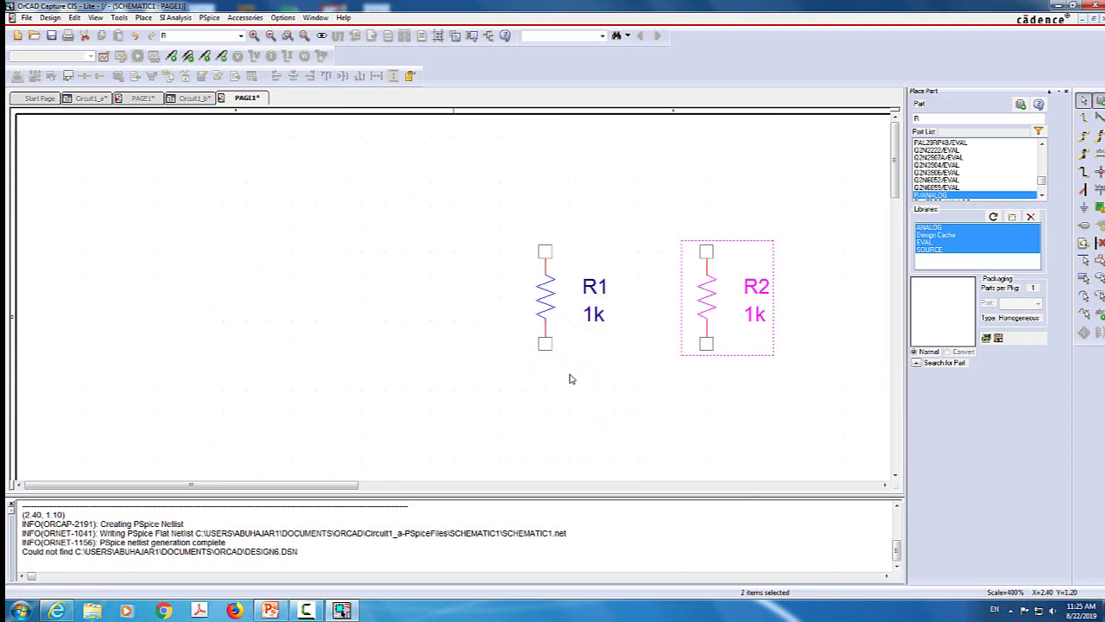
Step: Set the value of resistor R1 to 4.7k
double_click(593, 315)
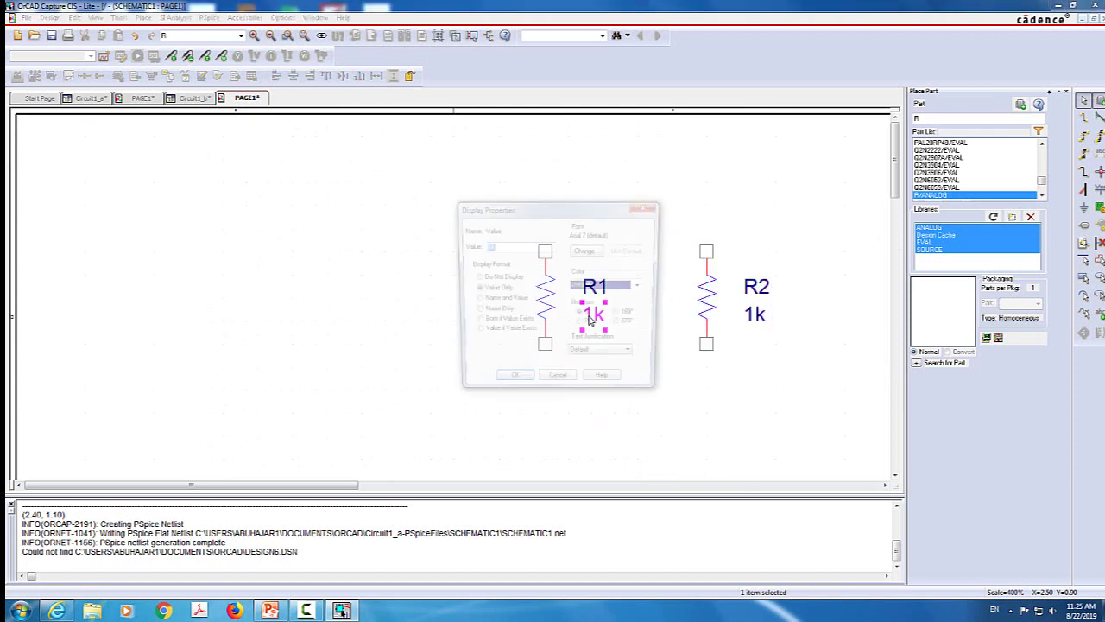
click(487, 245)
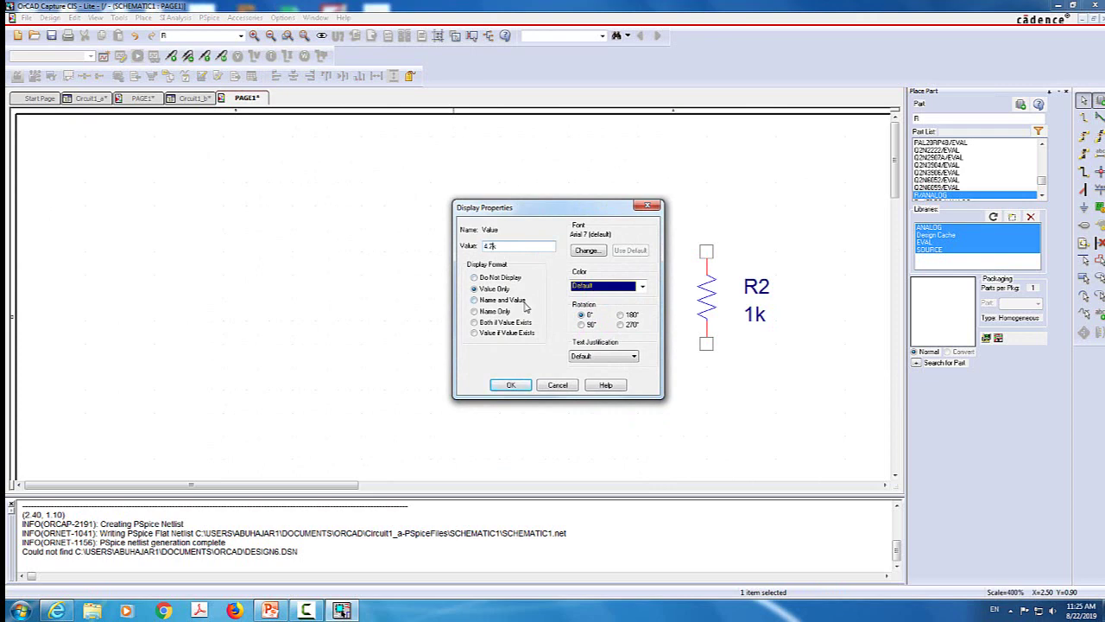
click(517, 385)
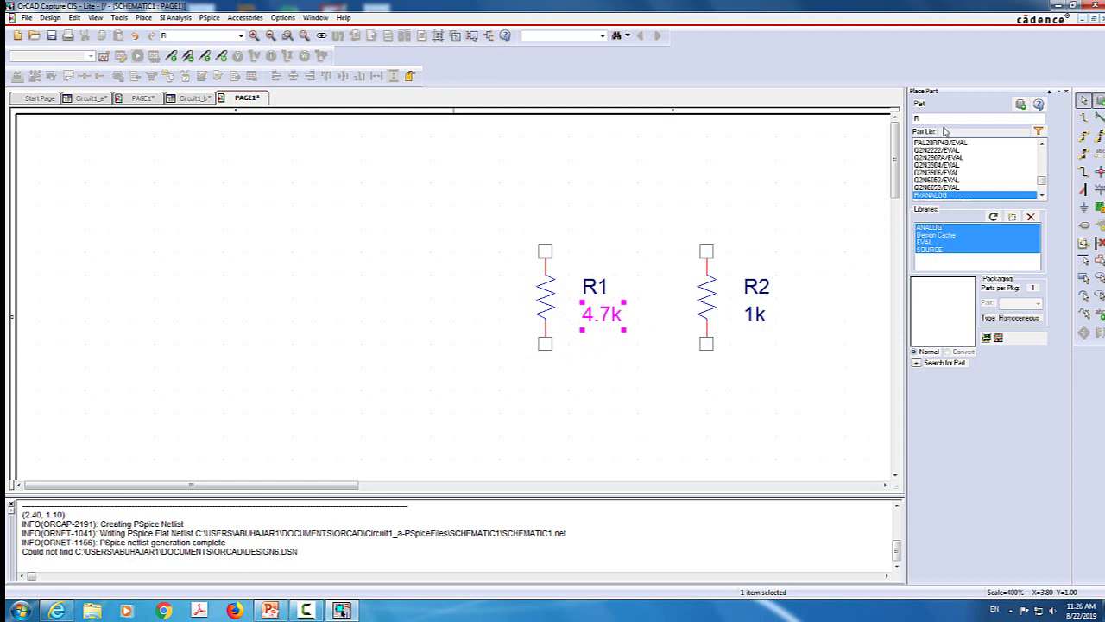
Step: Place a VDC/SOURCE voltage source to the left of R1, level with the two resistors
key(BackSpace)
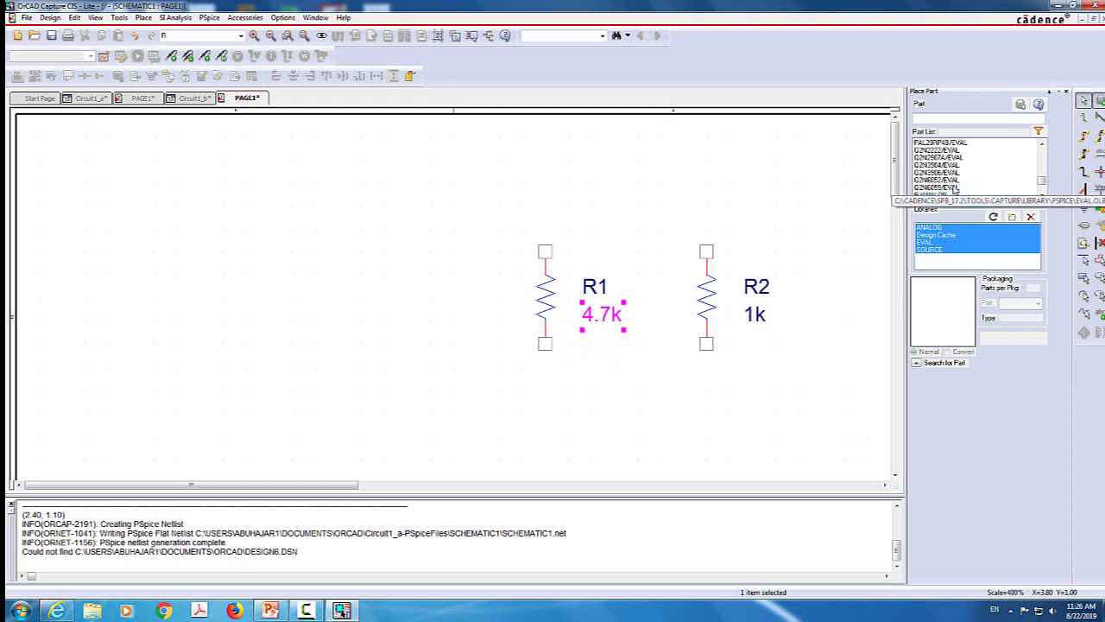
text(VAC)
text(VDC)
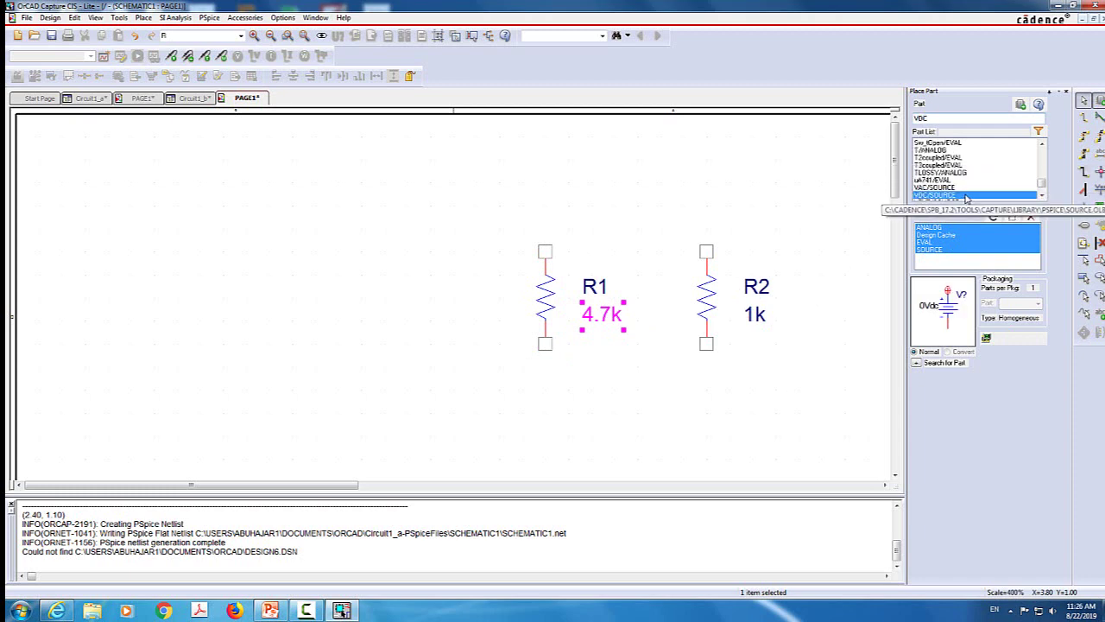
double_click(966, 199)
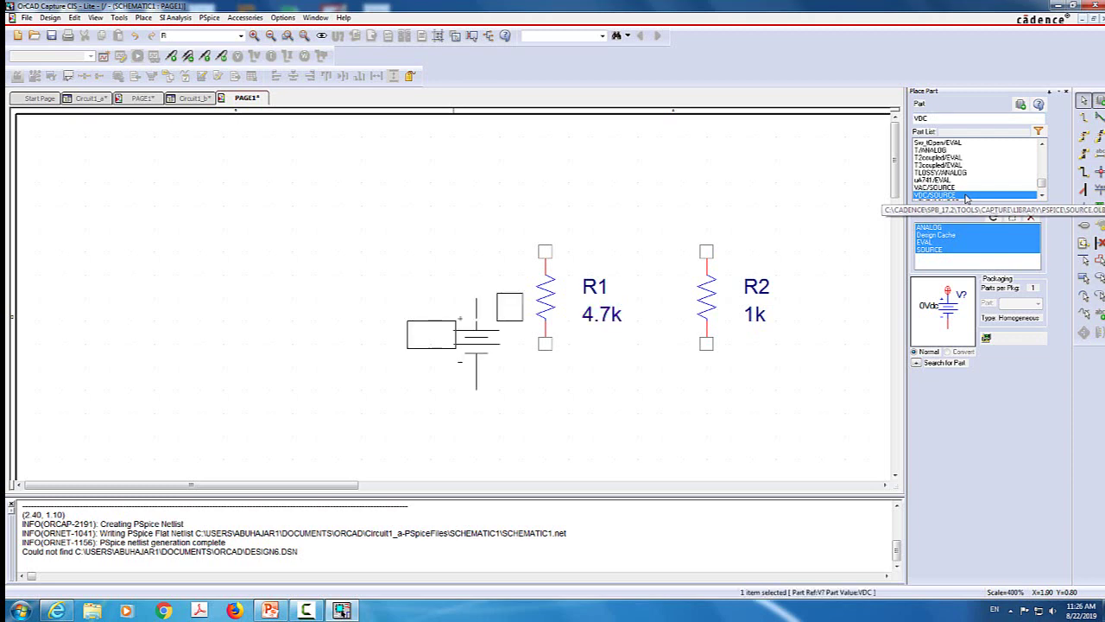
click(308, 258)
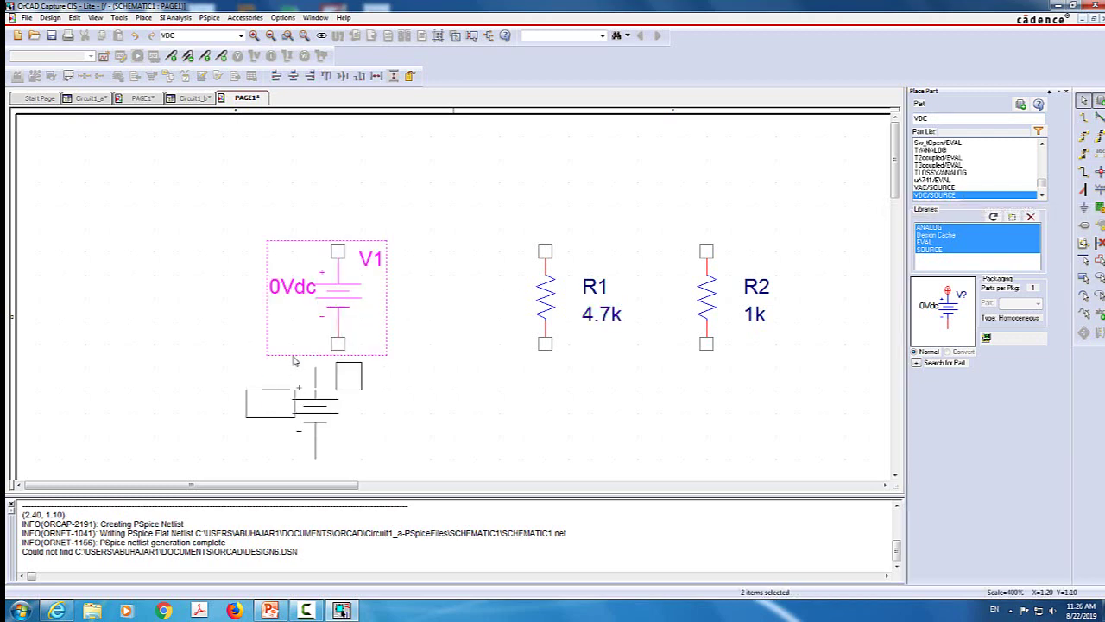
key(Escape)
Step: Set the V1 source's DC value to 10Vdc and move its value label left, clear of the symbol
double_click(278, 290)
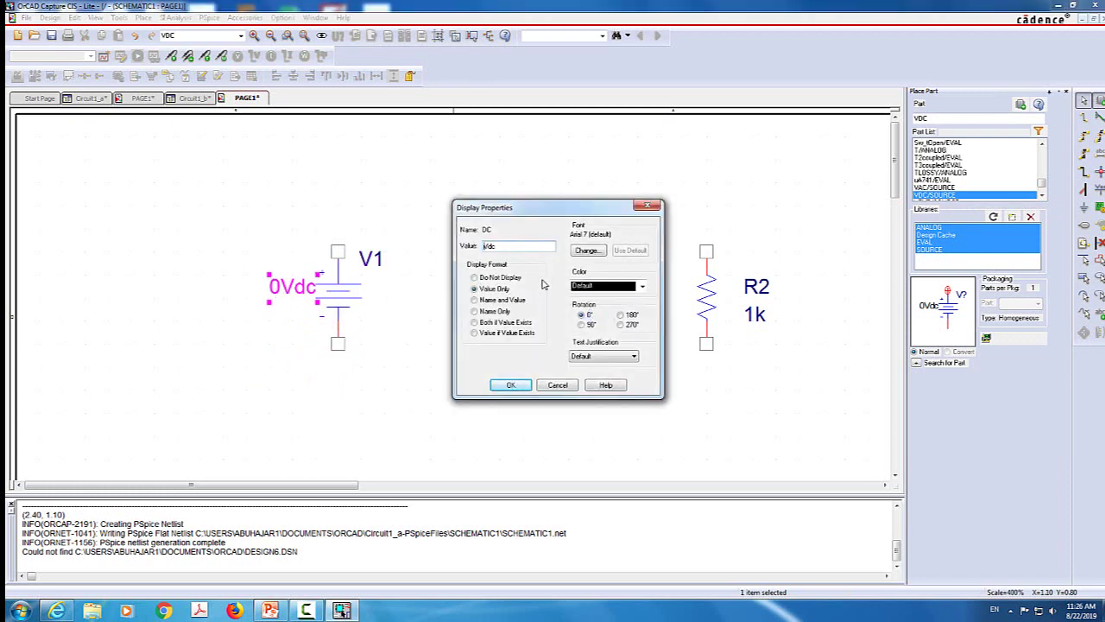
key(Return)
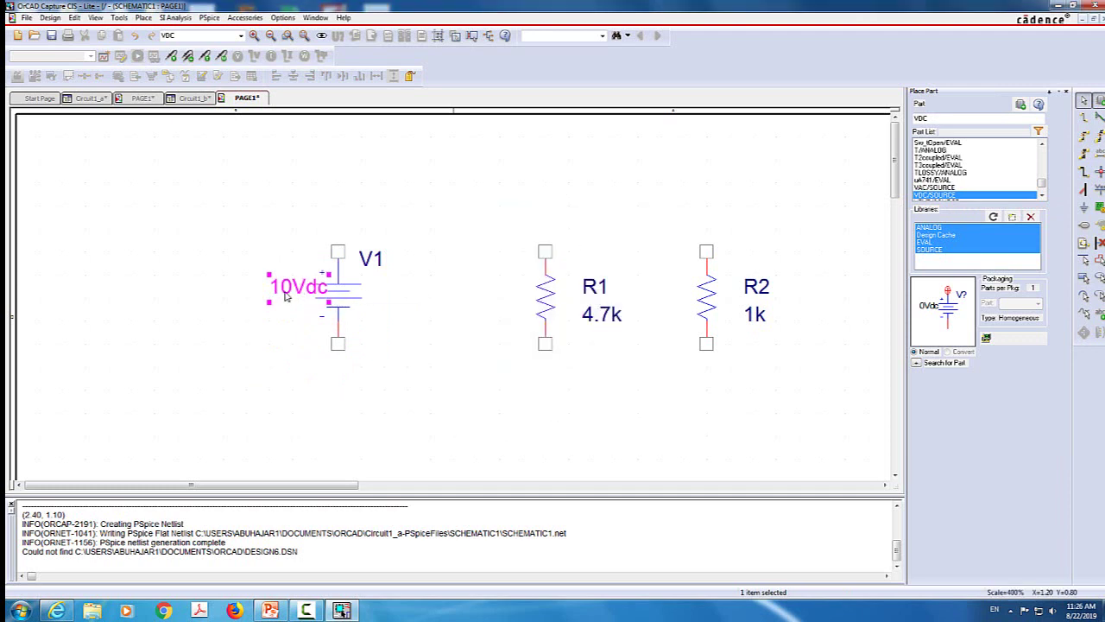
drag(302, 295, 280, 296)
click(405, 372)
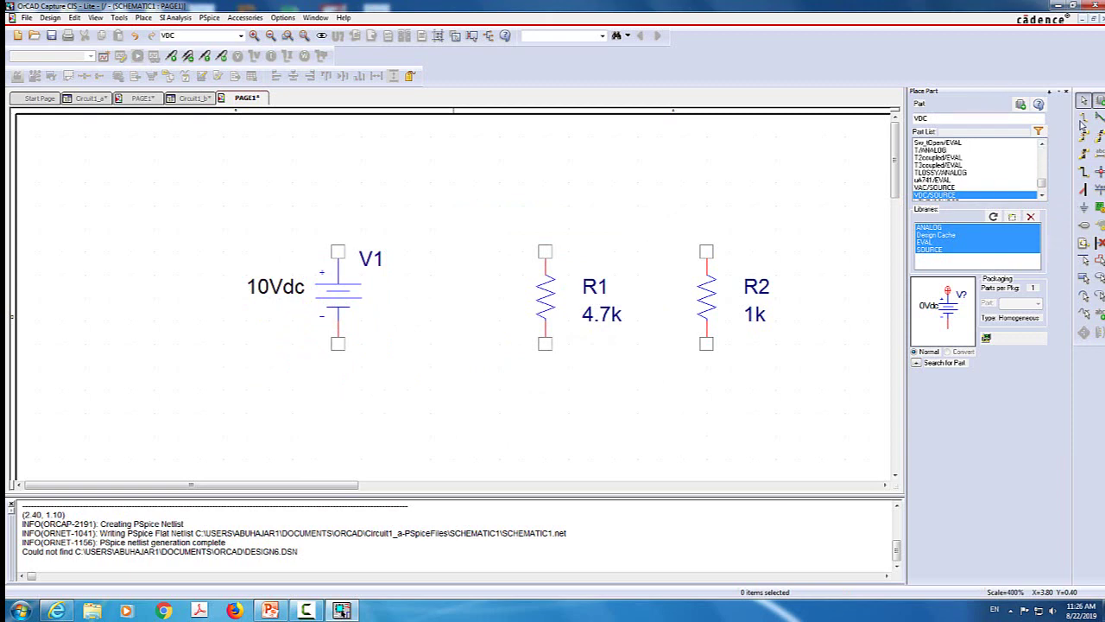
Step: Wire the positive terminal of V1 to the upper ends of R1 and R2
click(1085, 118)
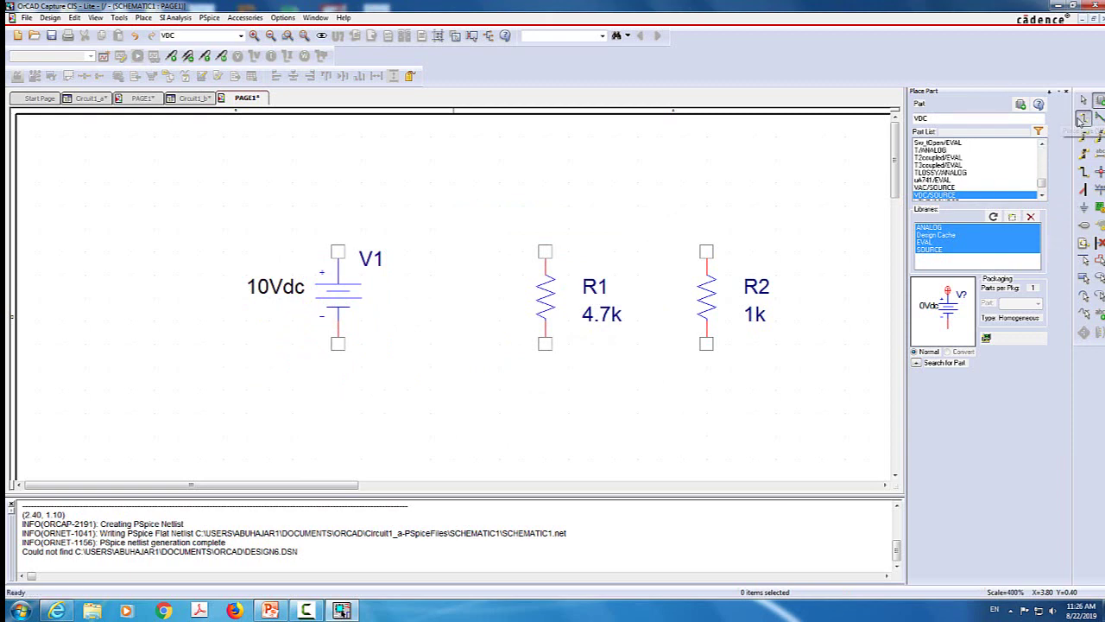
click(341, 204)
click(546, 206)
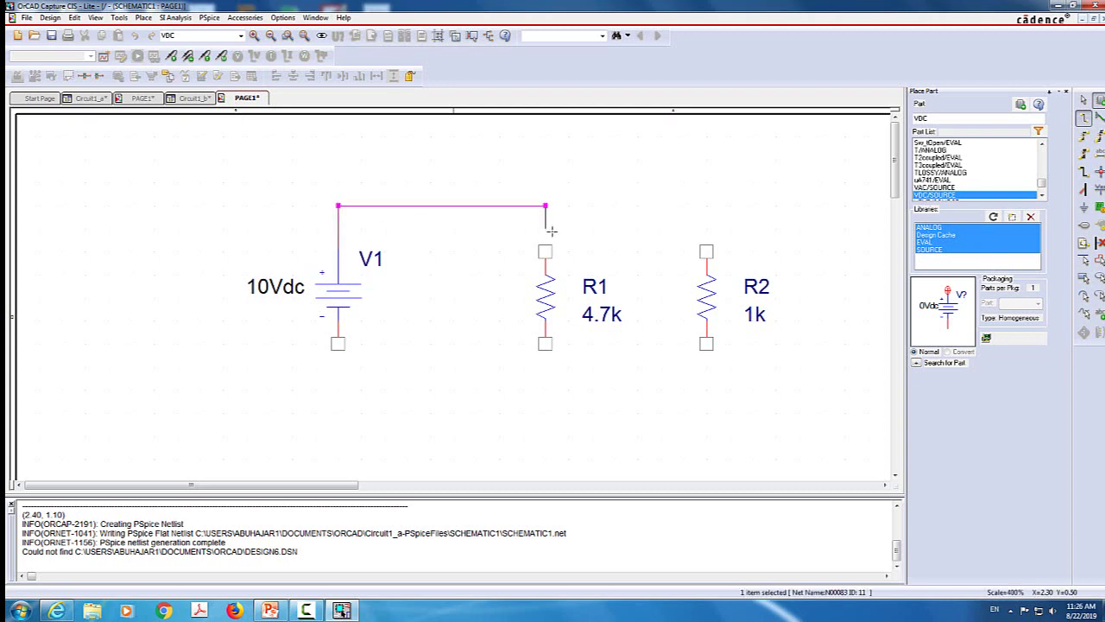
click(545, 251)
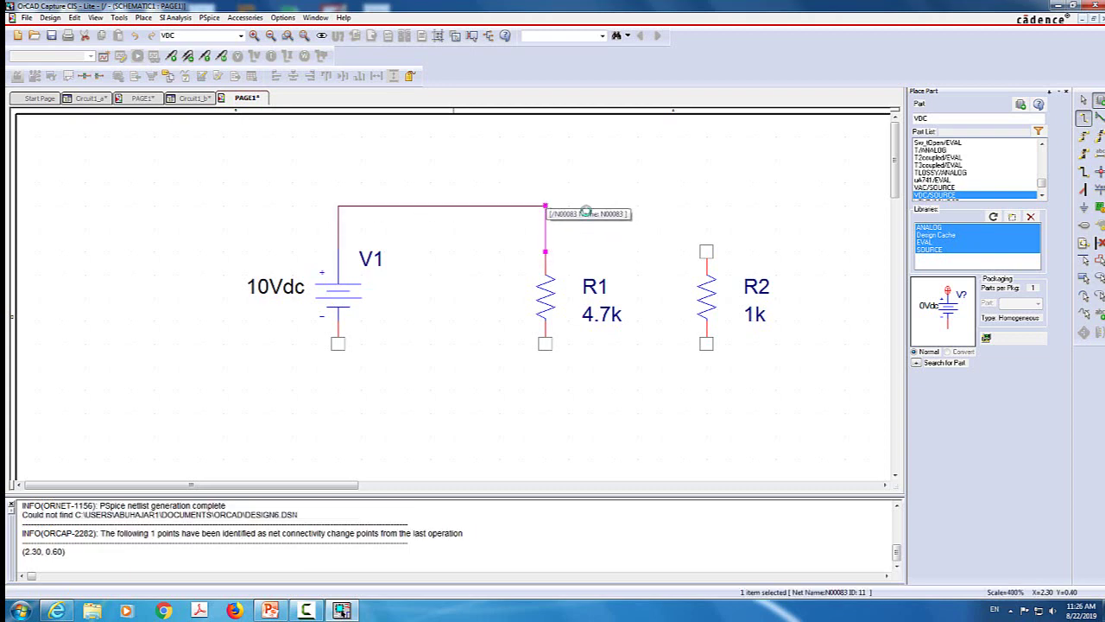
click(546, 206)
click(706, 250)
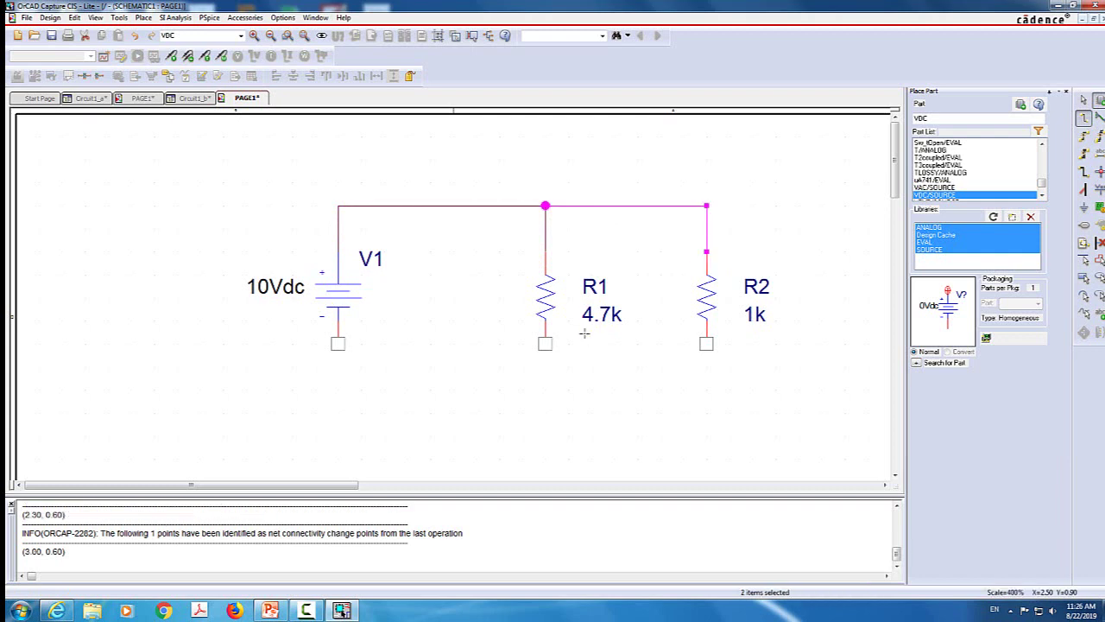
Step: Wire the lower ends of R2 and R1 to the negative terminal of V1
click(706, 348)
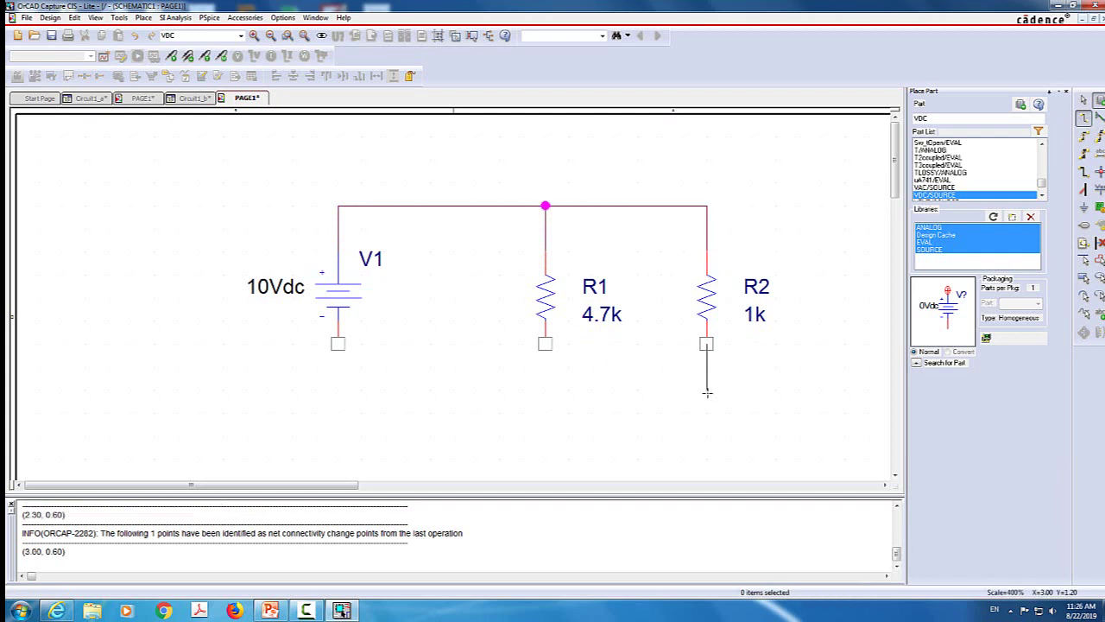
click(706, 390)
click(544, 388)
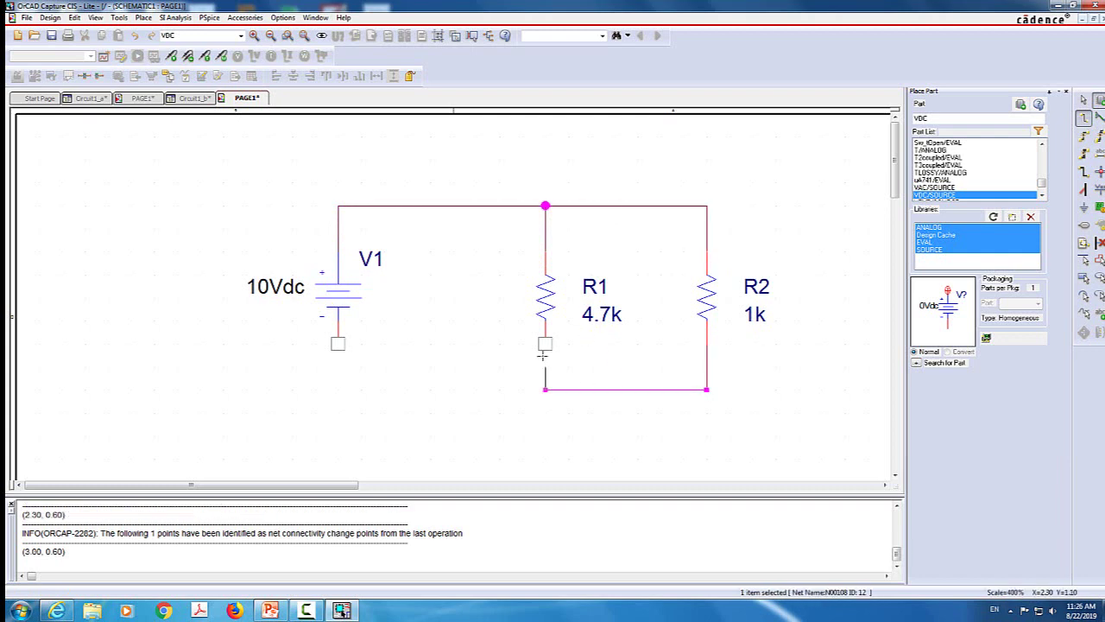
click(545, 344)
click(544, 389)
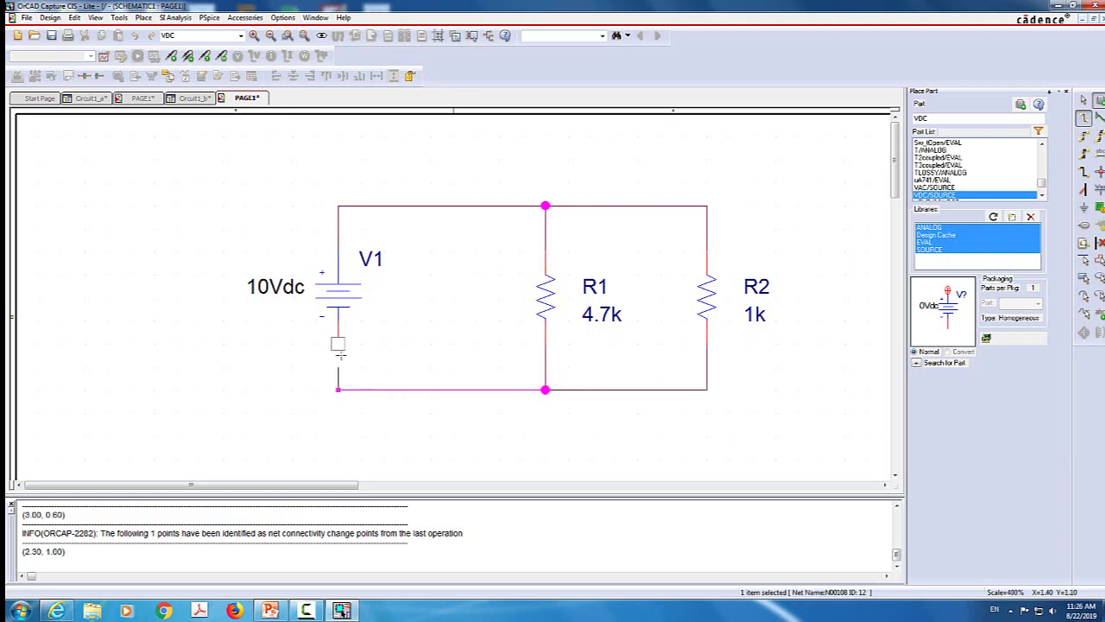
click(337, 344)
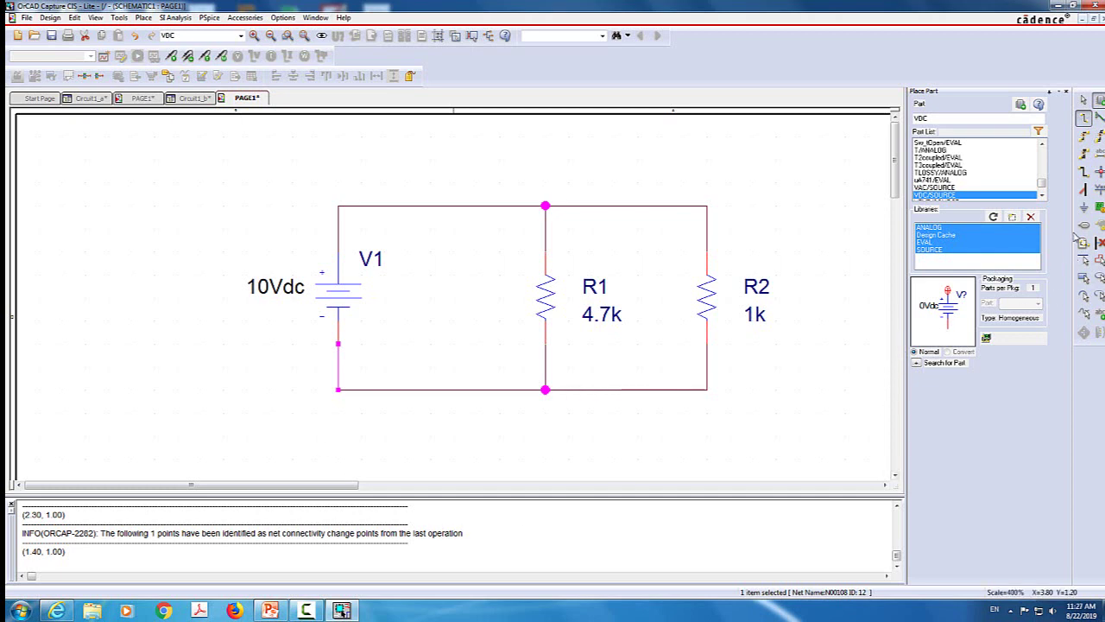
Step: Place a 0/CAPSYM ground on the lower wire at the junction below R1
click(1085, 208)
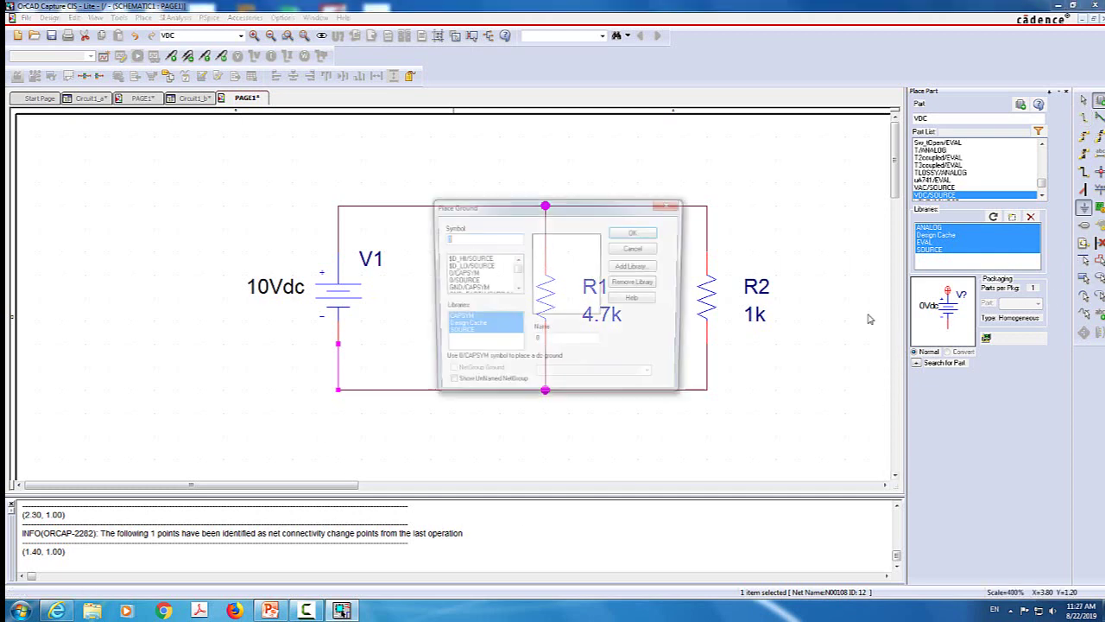
click(464, 273)
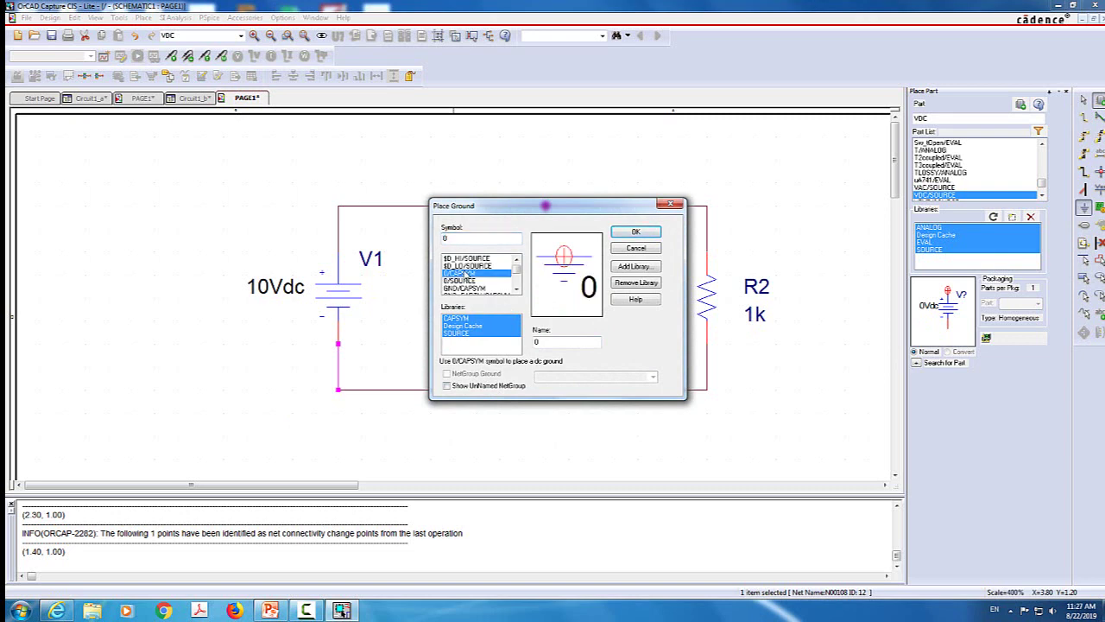
click(637, 235)
click(546, 419)
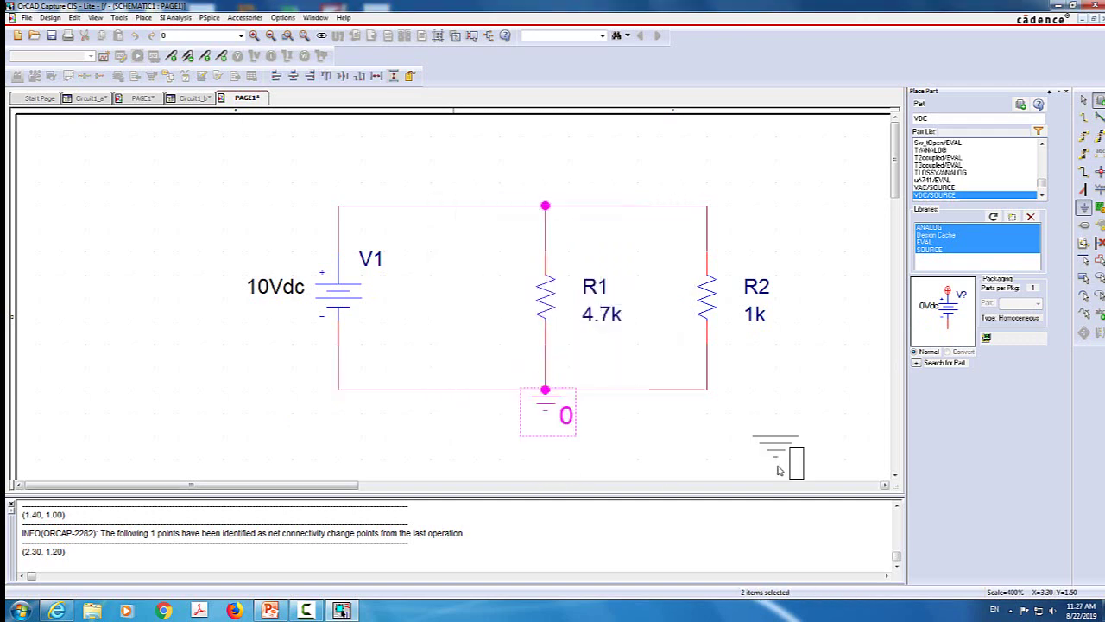
key(Escape)
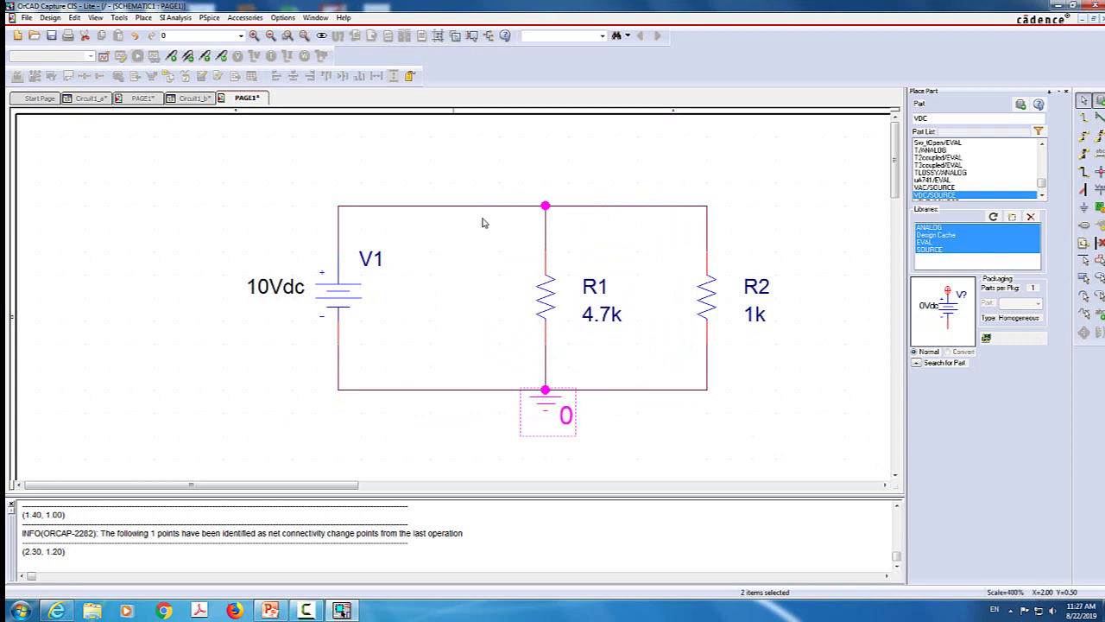
Step: Create a new simulation profile named sim1 and accept its Time Domain (Transient) analysis with General Settings
click(103, 55)
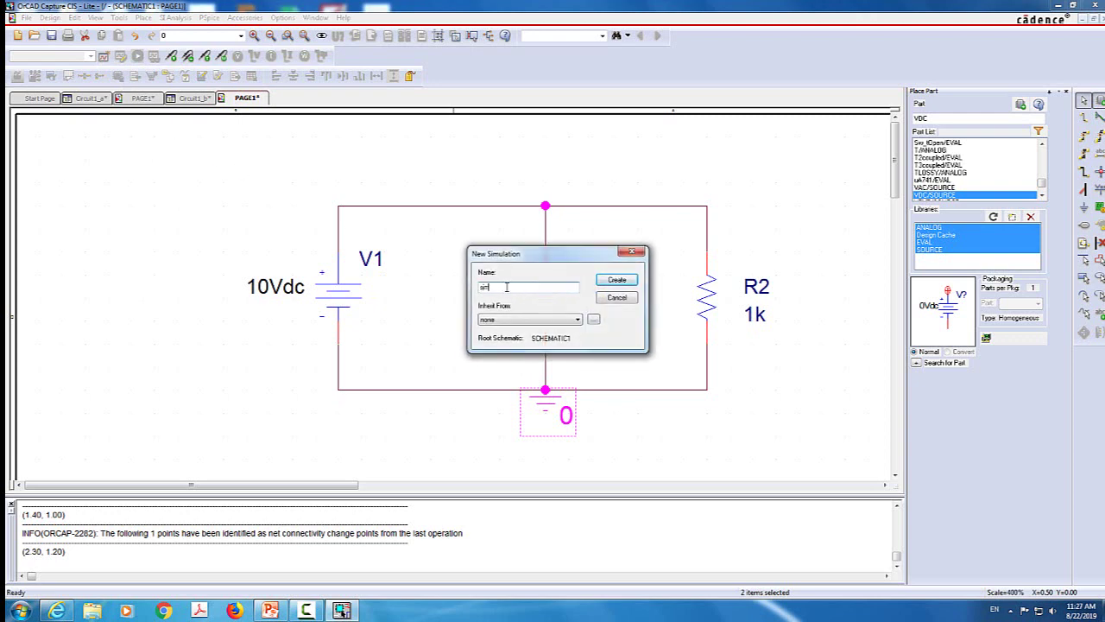
text(sim1)
click(617, 279)
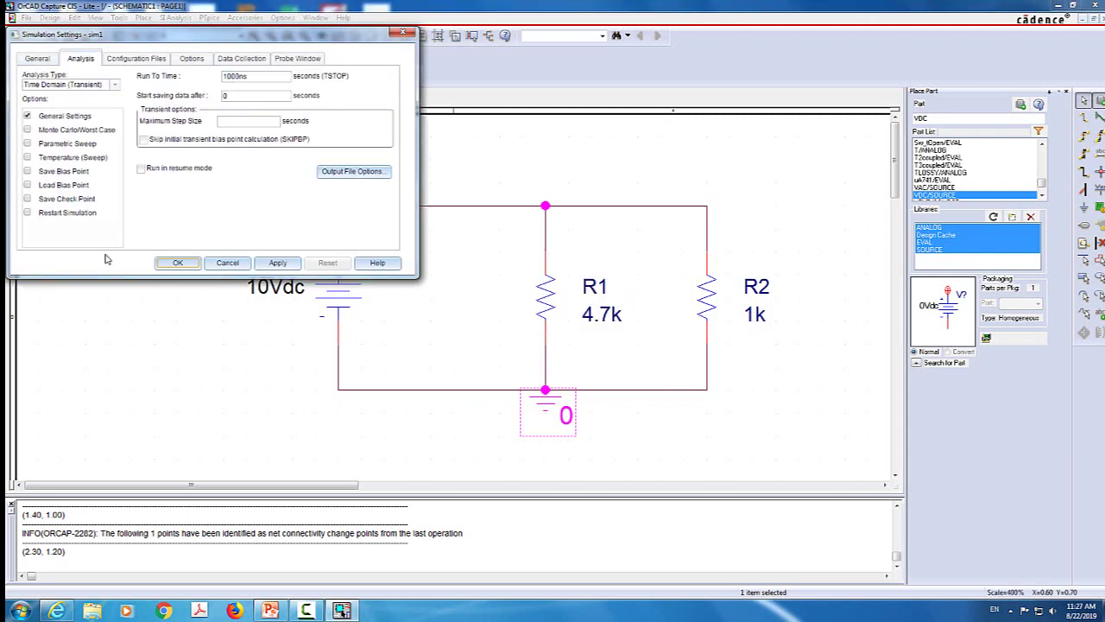
click(55, 114)
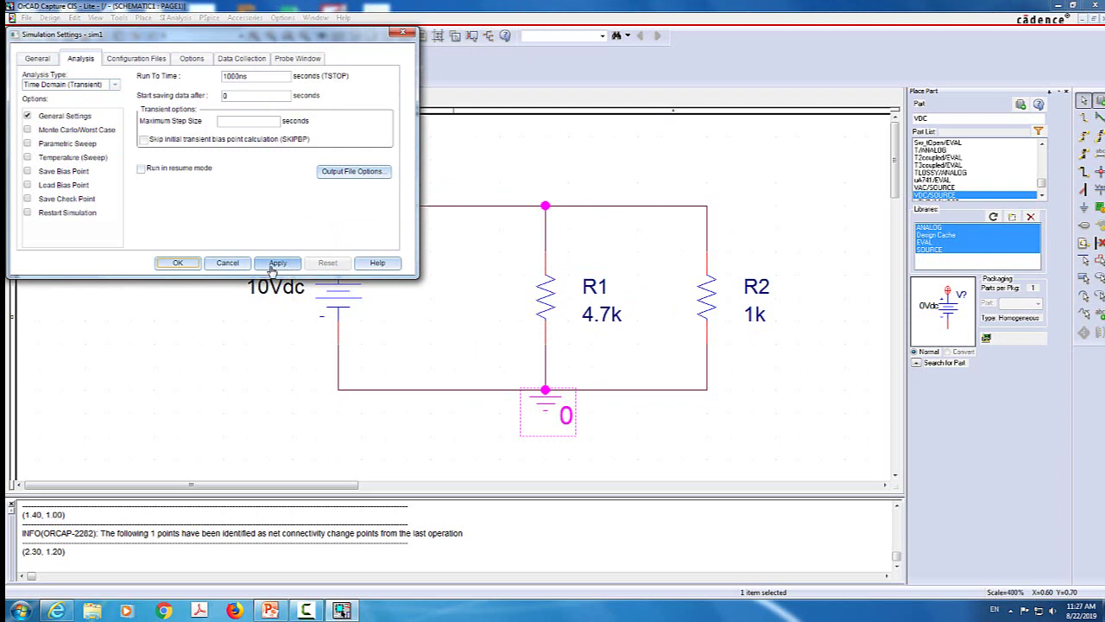
click(183, 263)
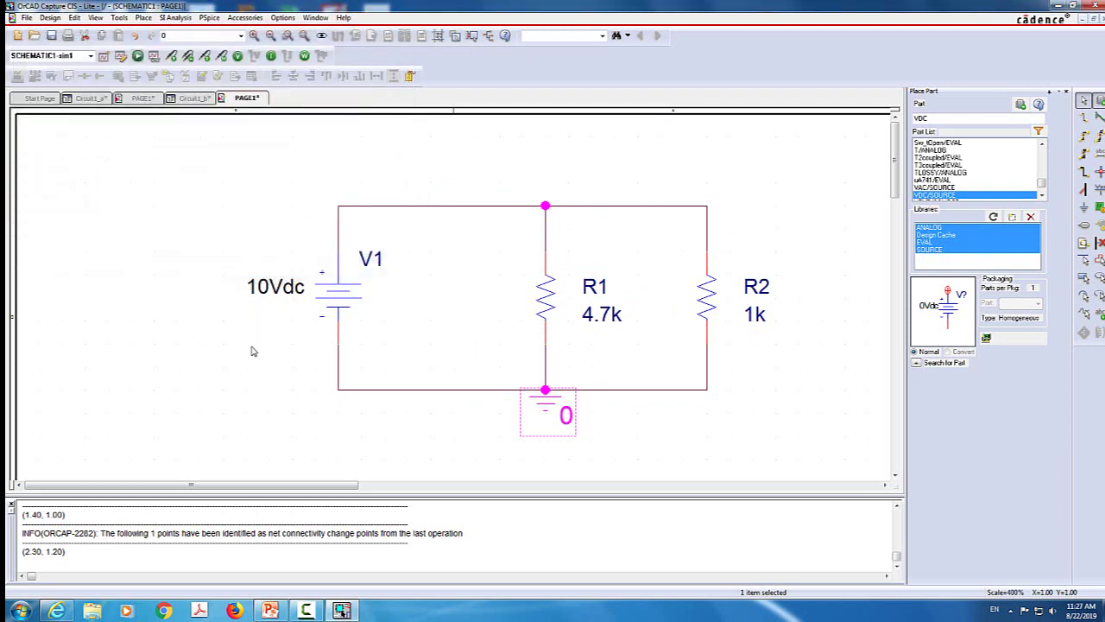
Step: Run the sim1 simulation, close the plot window, and check the bias voltages on the schematic before hiding them
click(138, 57)
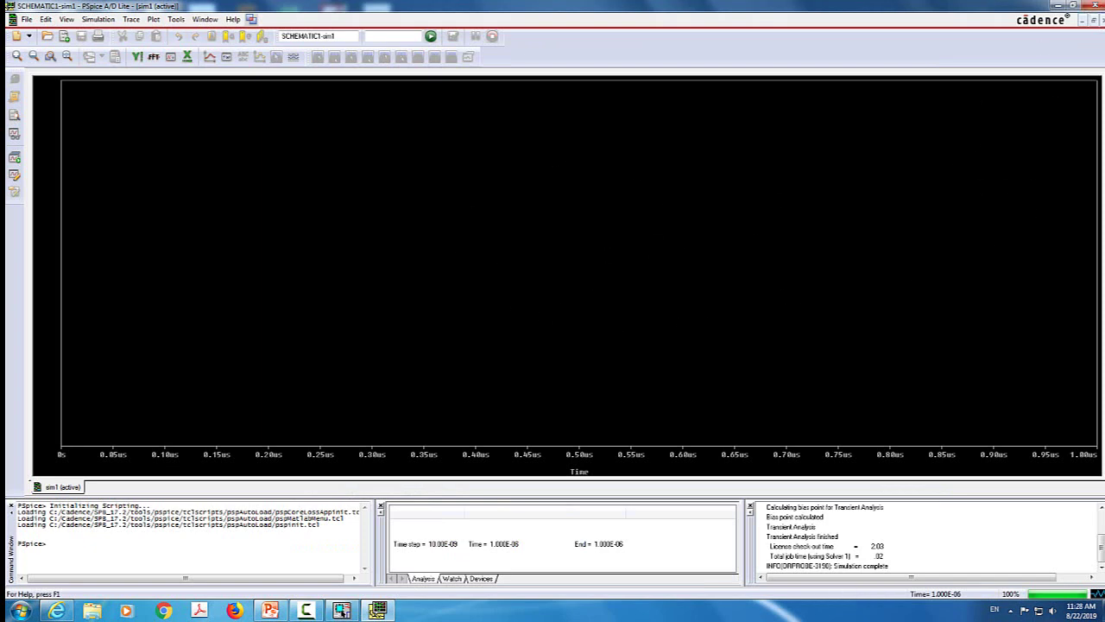
click(1094, 6)
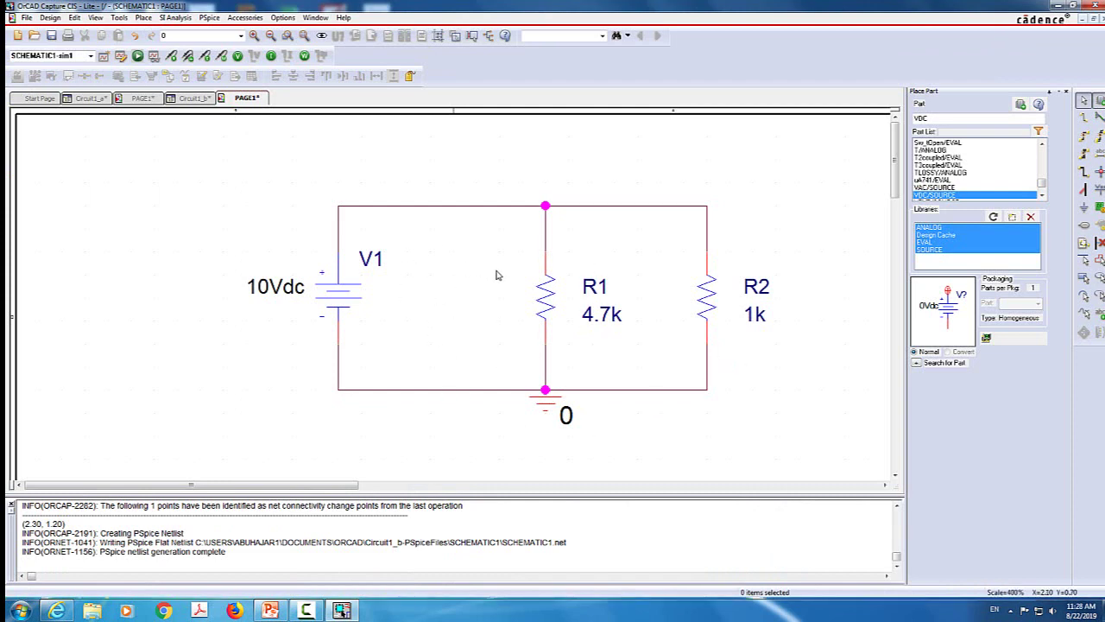
click(238, 56)
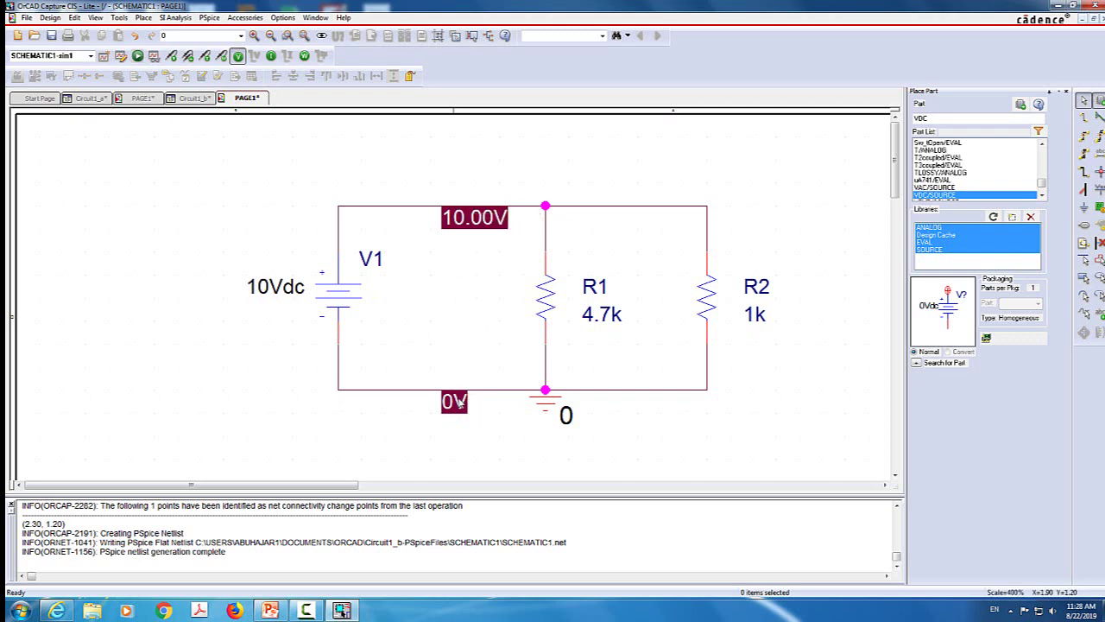
click(238, 57)
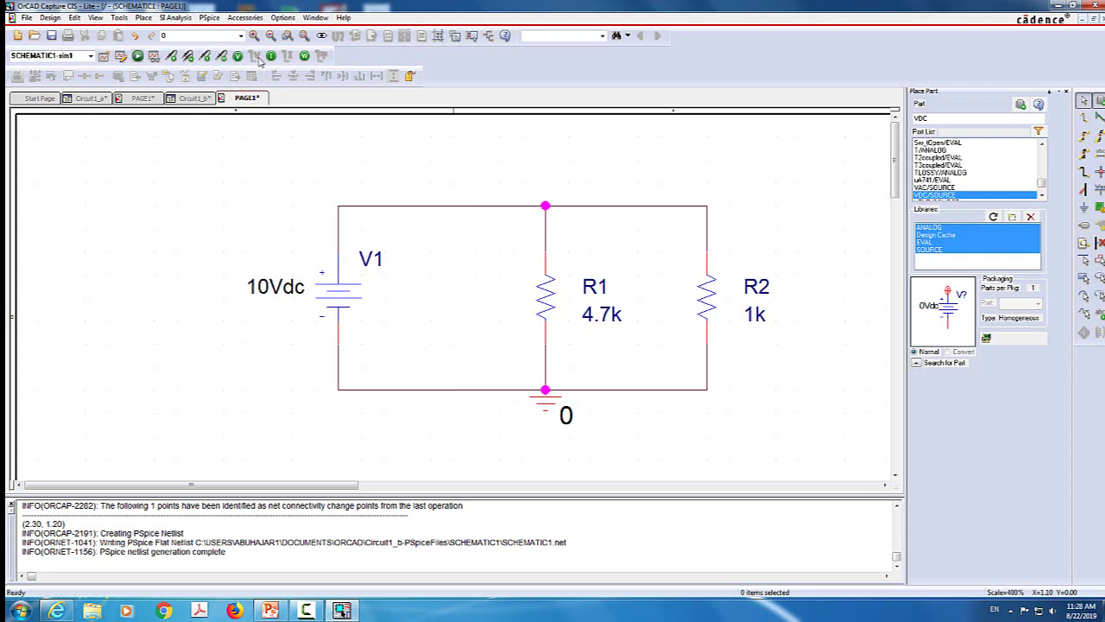
Step: Check the bias currents through V1, R1 and R2, and replace them with the bias power display
click(271, 56)
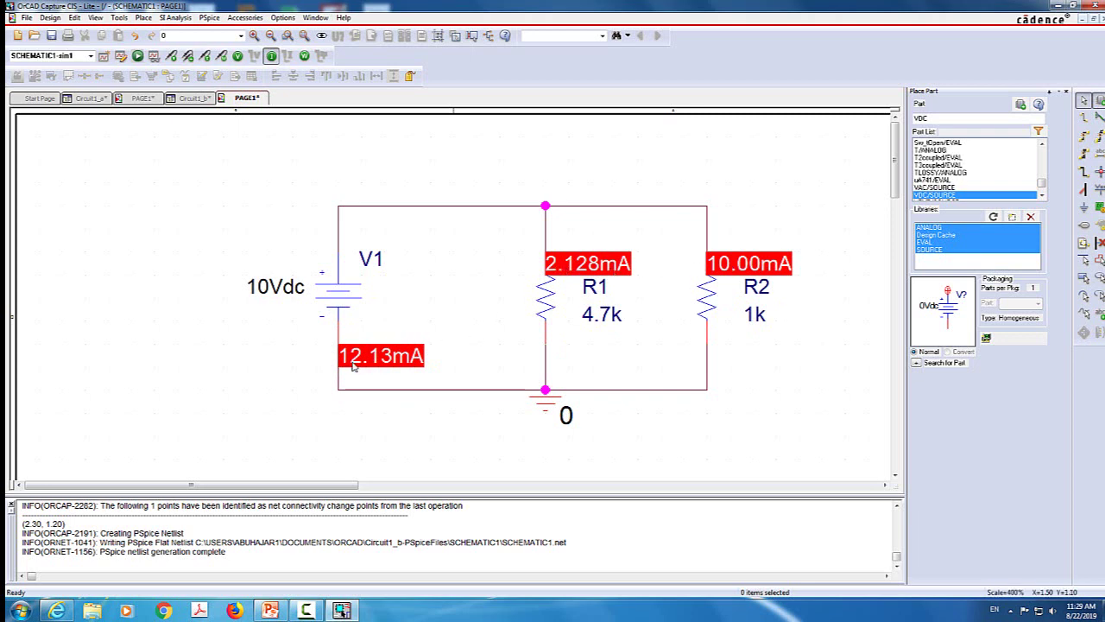
click(271, 57)
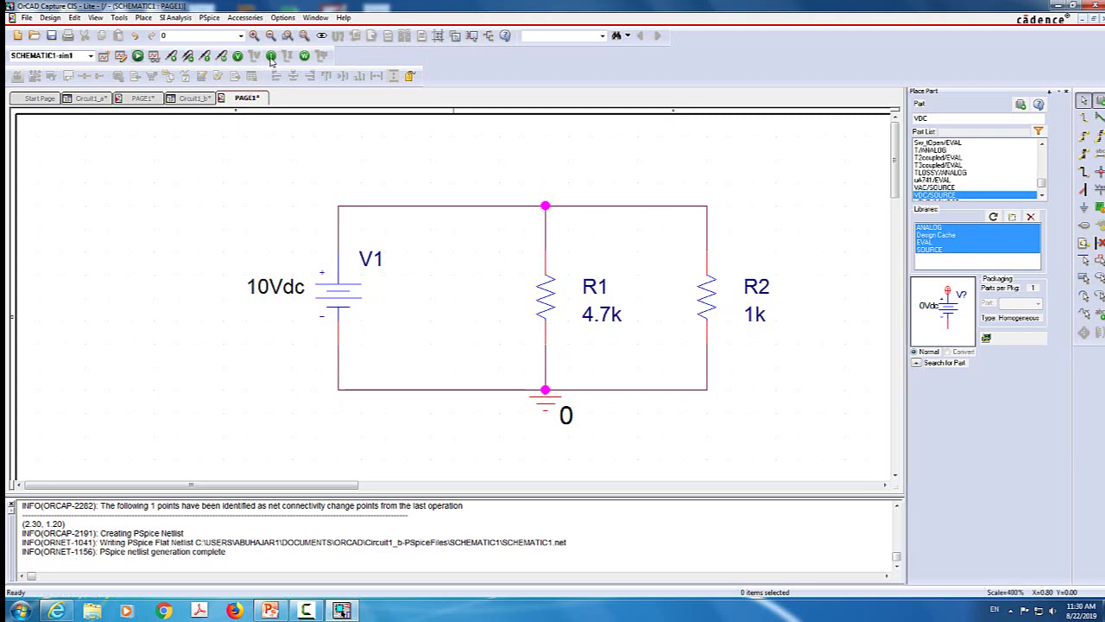
click(306, 56)
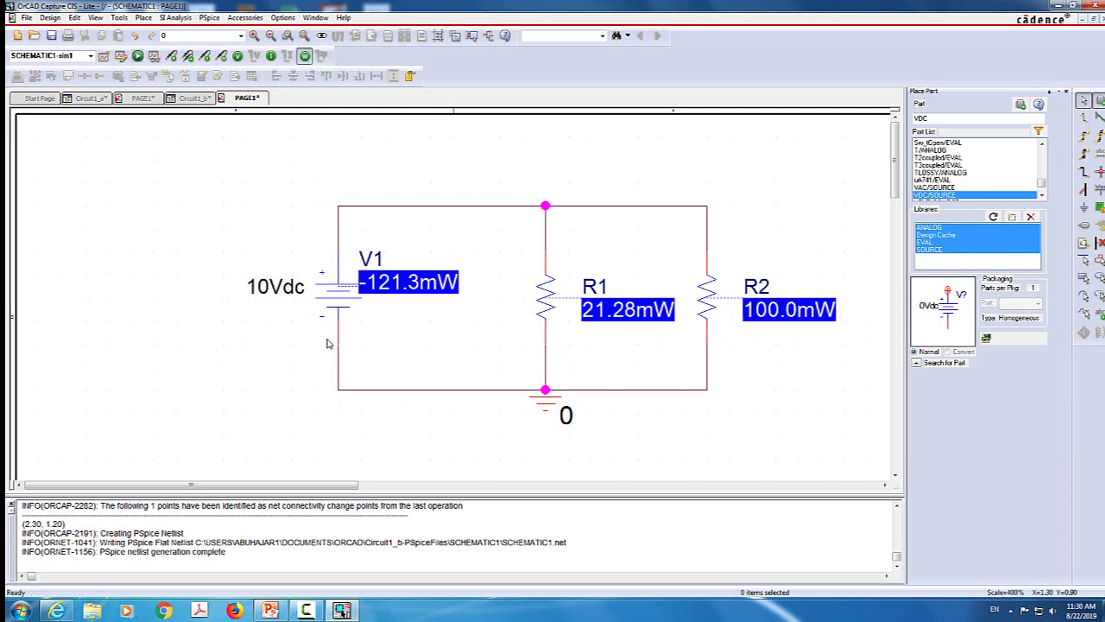